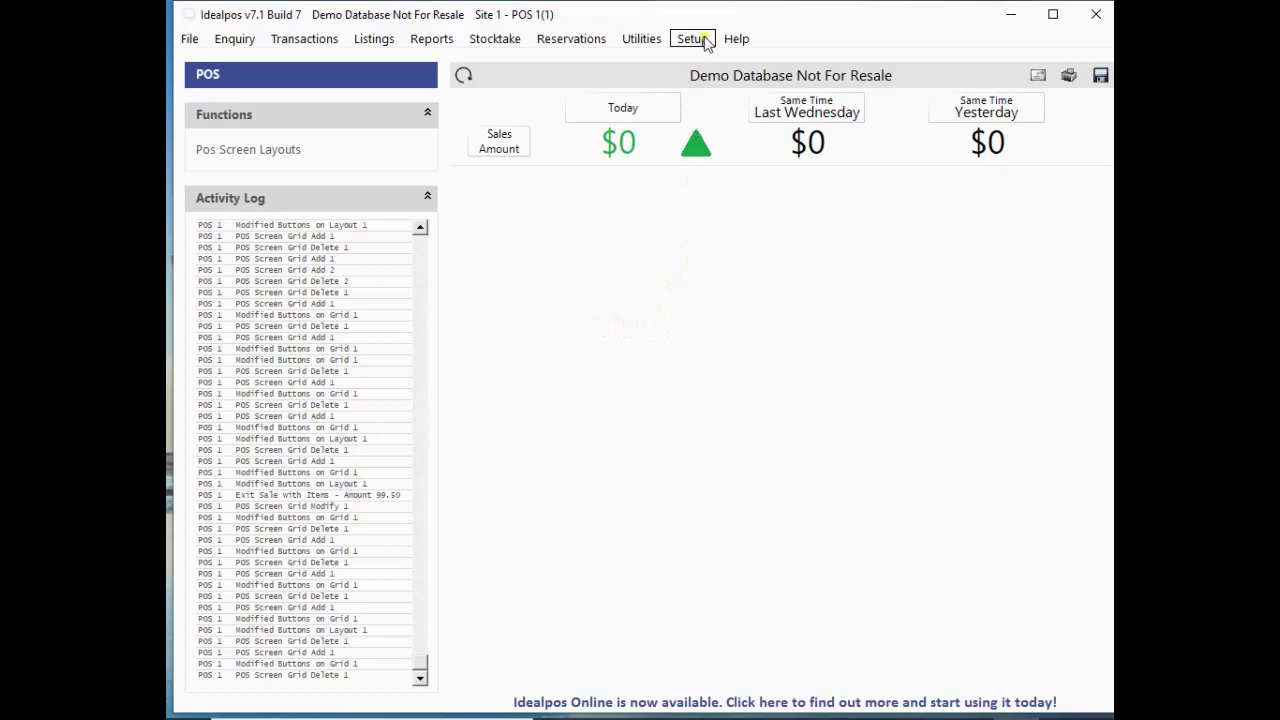
Step: Add a new POS screen grid with the description Sauce, save it and return to the grids list
left_click(700, 38)
mouse_move(752, 149)
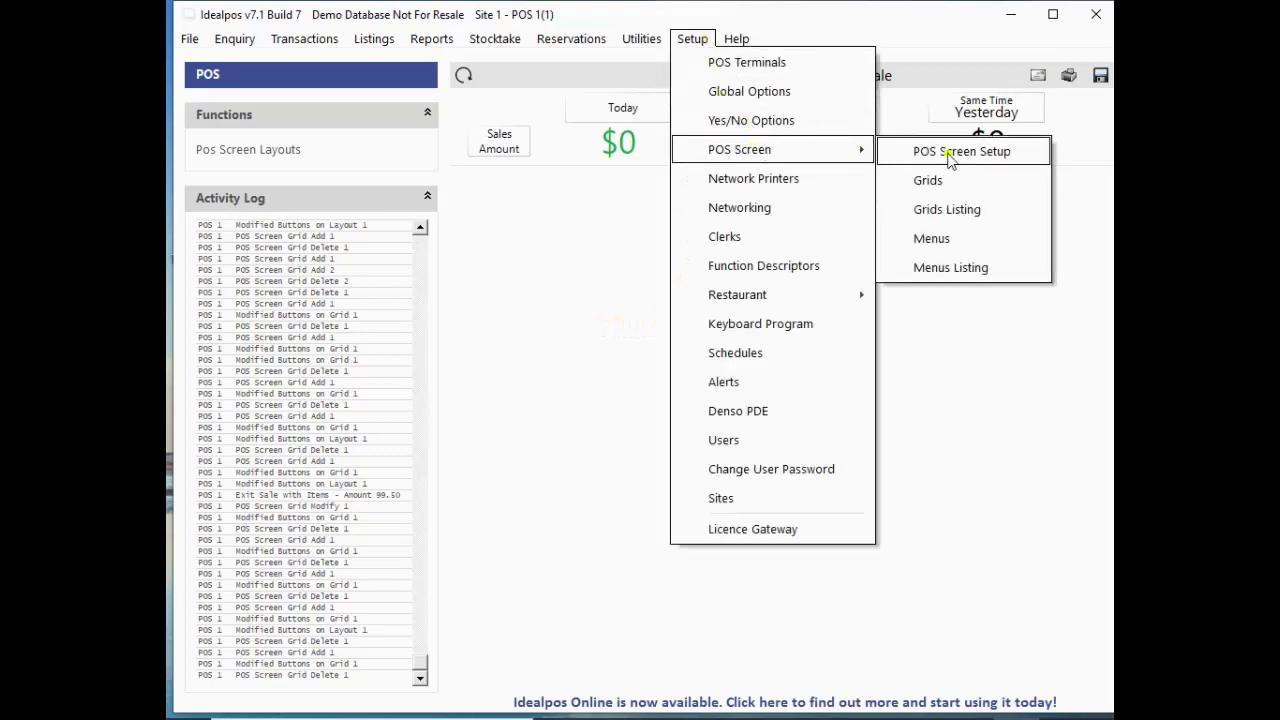
left_click(951, 181)
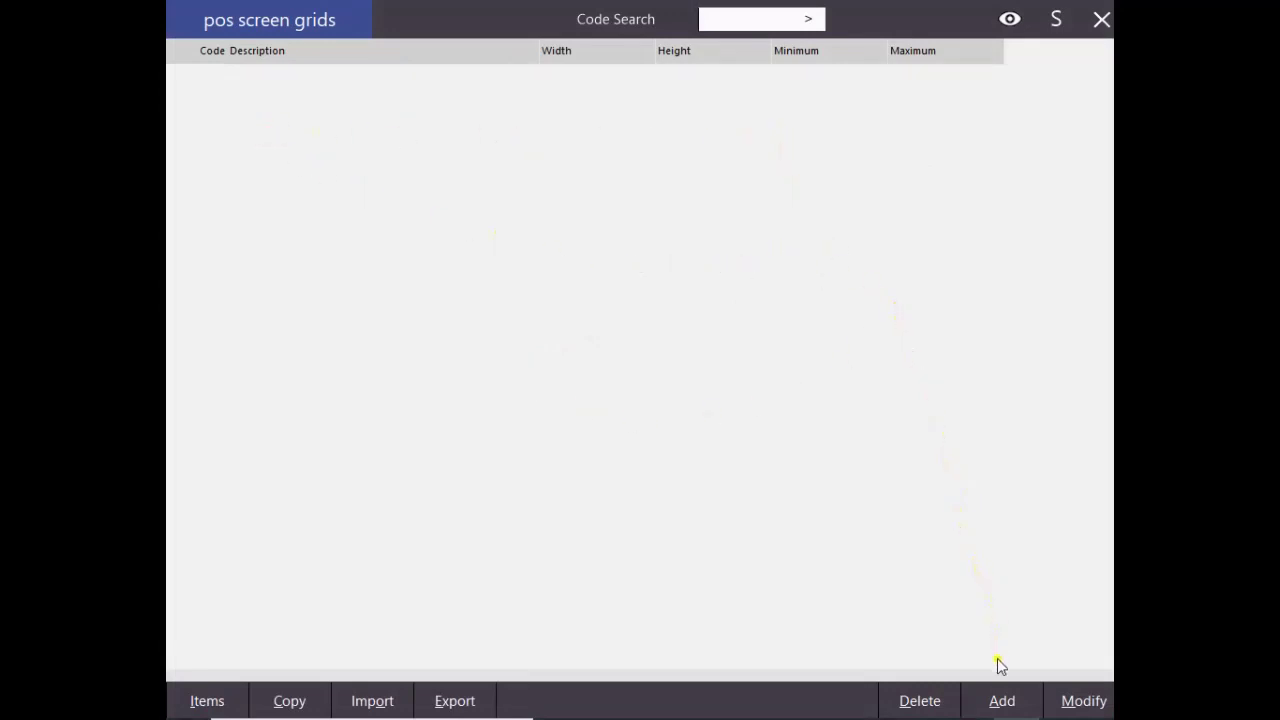
left_click(1022, 694)
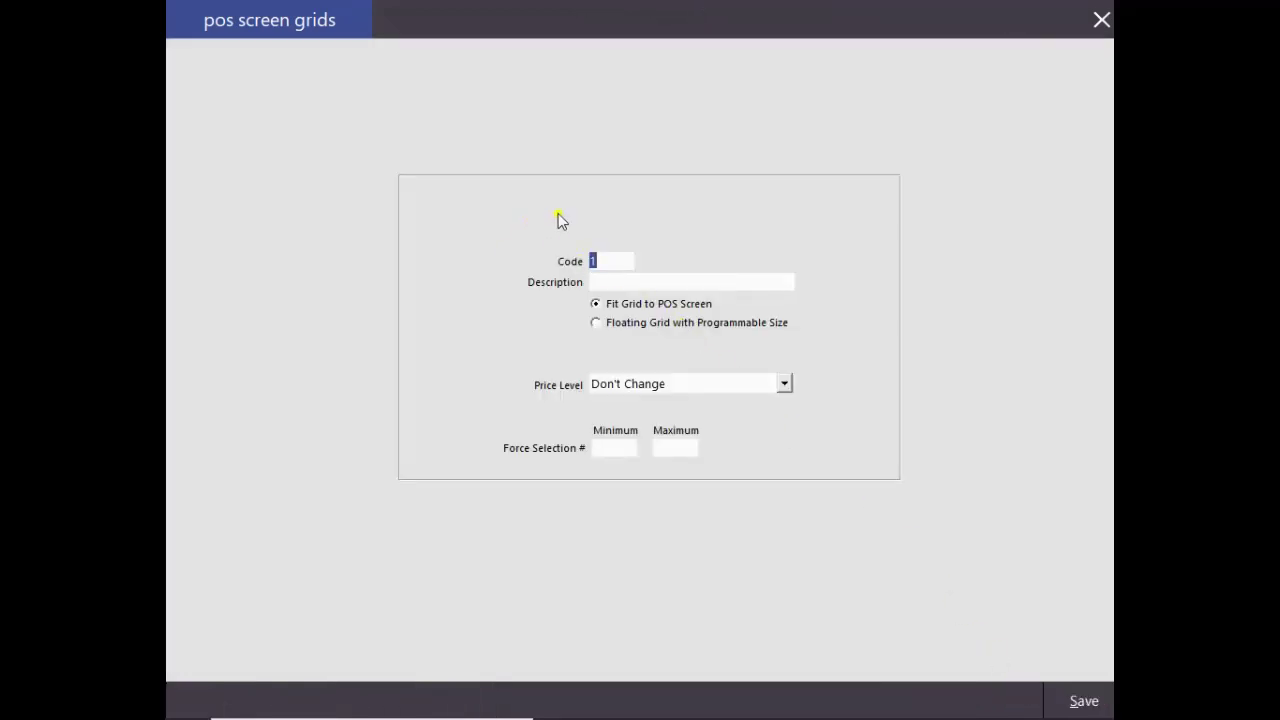
left_click(621, 266)
left_click(628, 281)
type("Sauce")
left_click(1088, 693)
left_click(615, 282)
left_click(1102, 22)
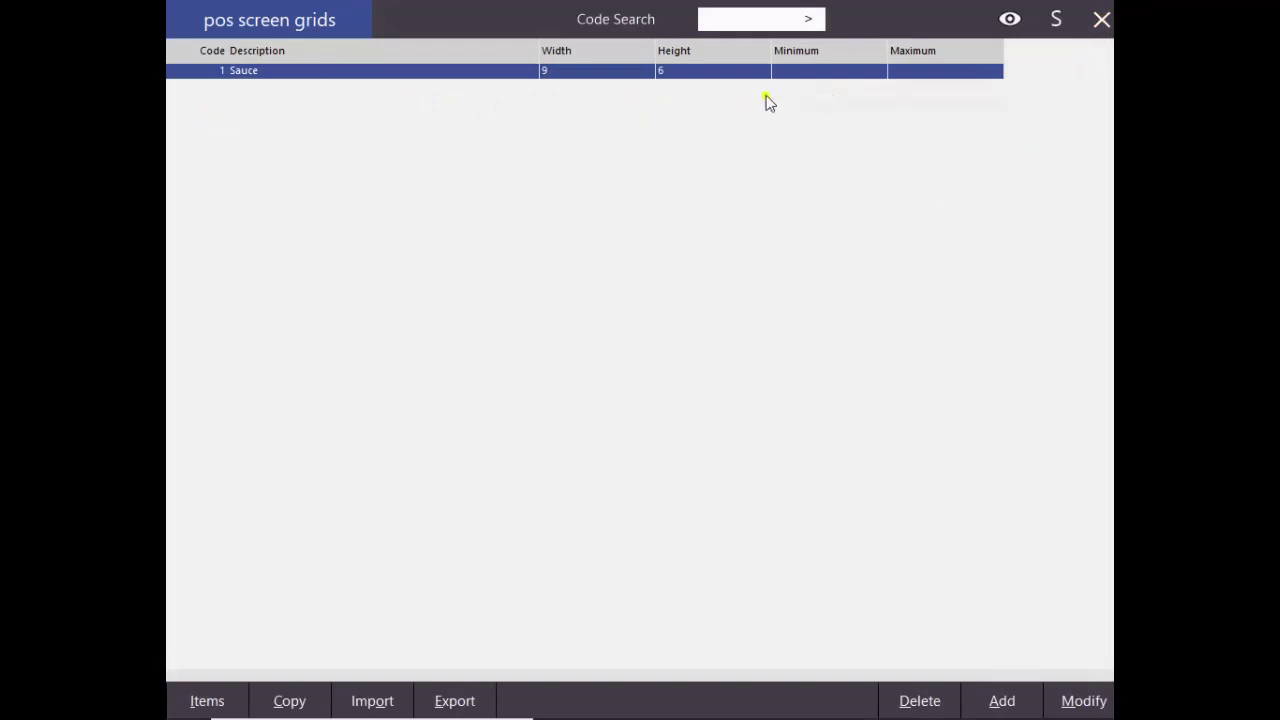
Step: Place the stock items Garlic, Tomato and Mustard side by side in the first three cells of the Sauce grid
double_click(368, 72)
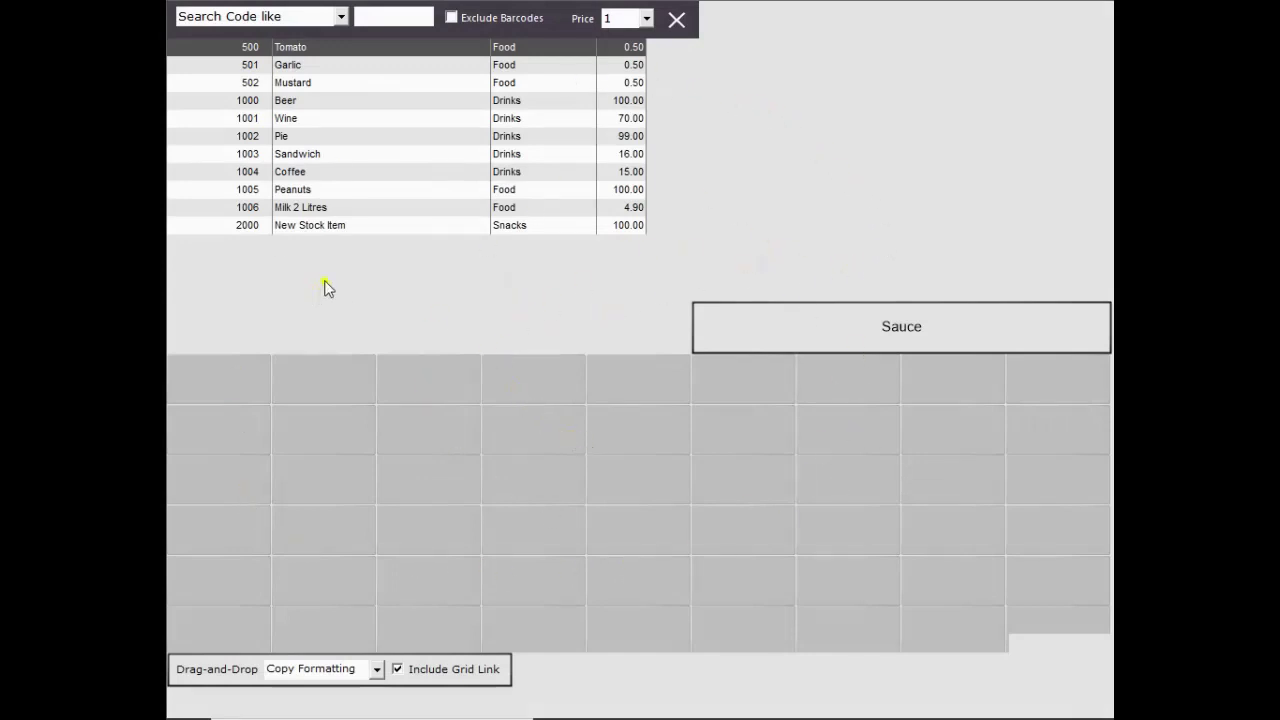
left_click(340, 17)
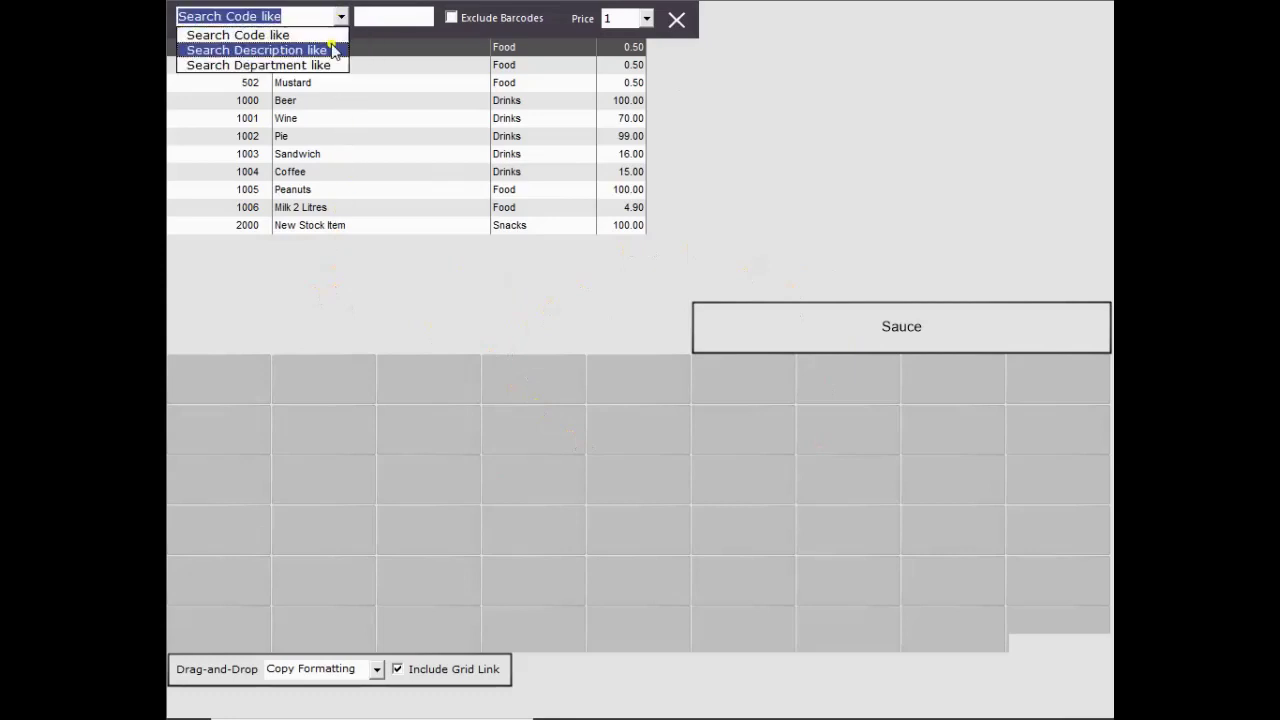
left_click(351, 53)
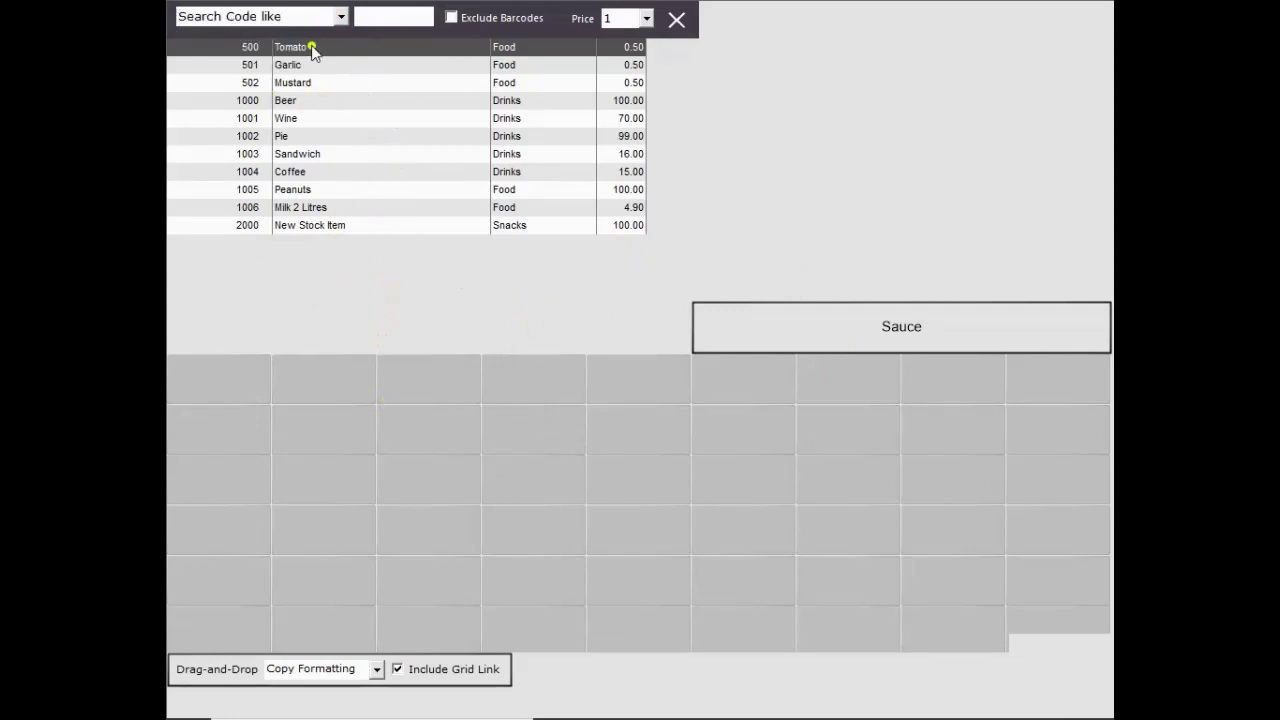
left_click_drag(303, 47, 316, 378)
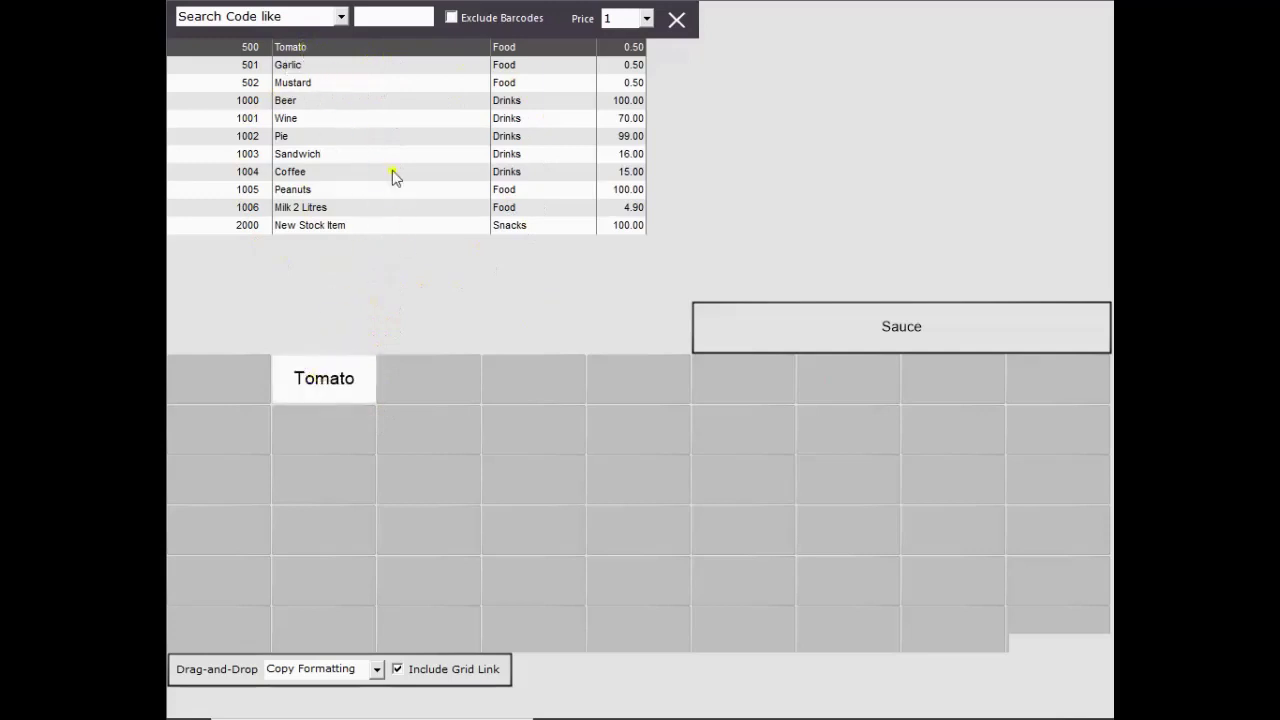
left_click_drag(326, 66, 222, 382)
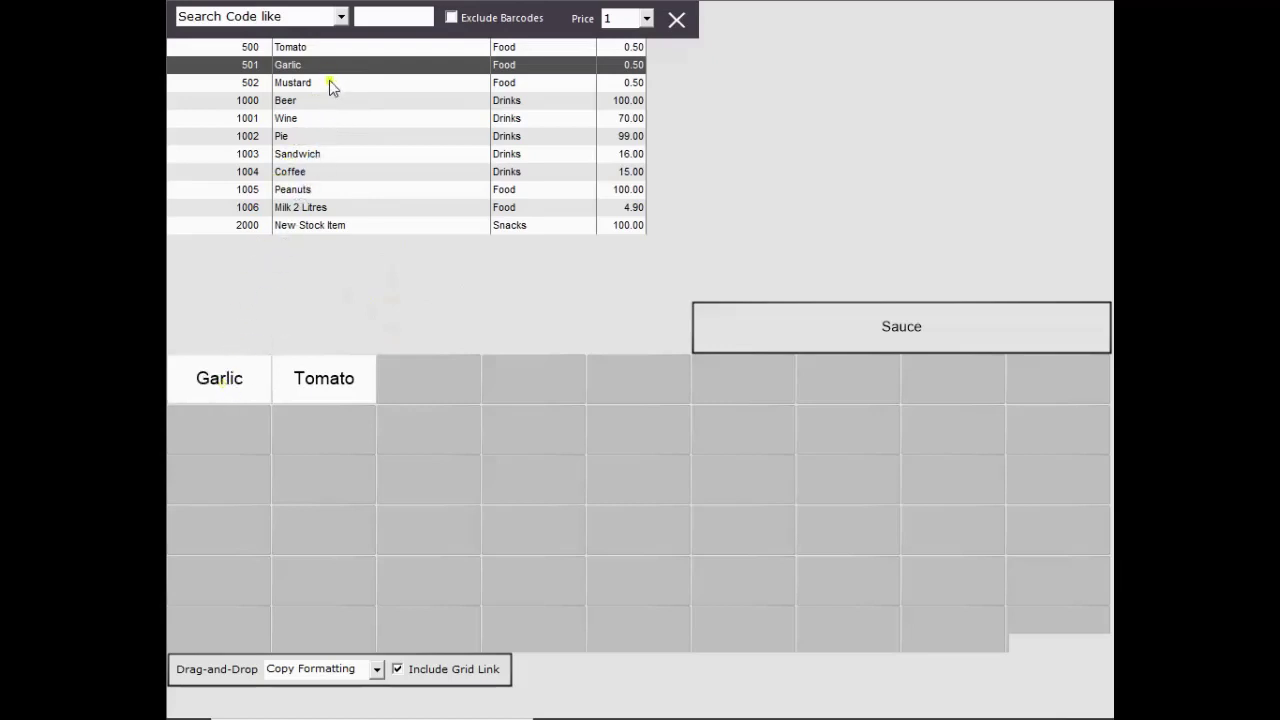
left_click_drag(329, 80, 449, 374)
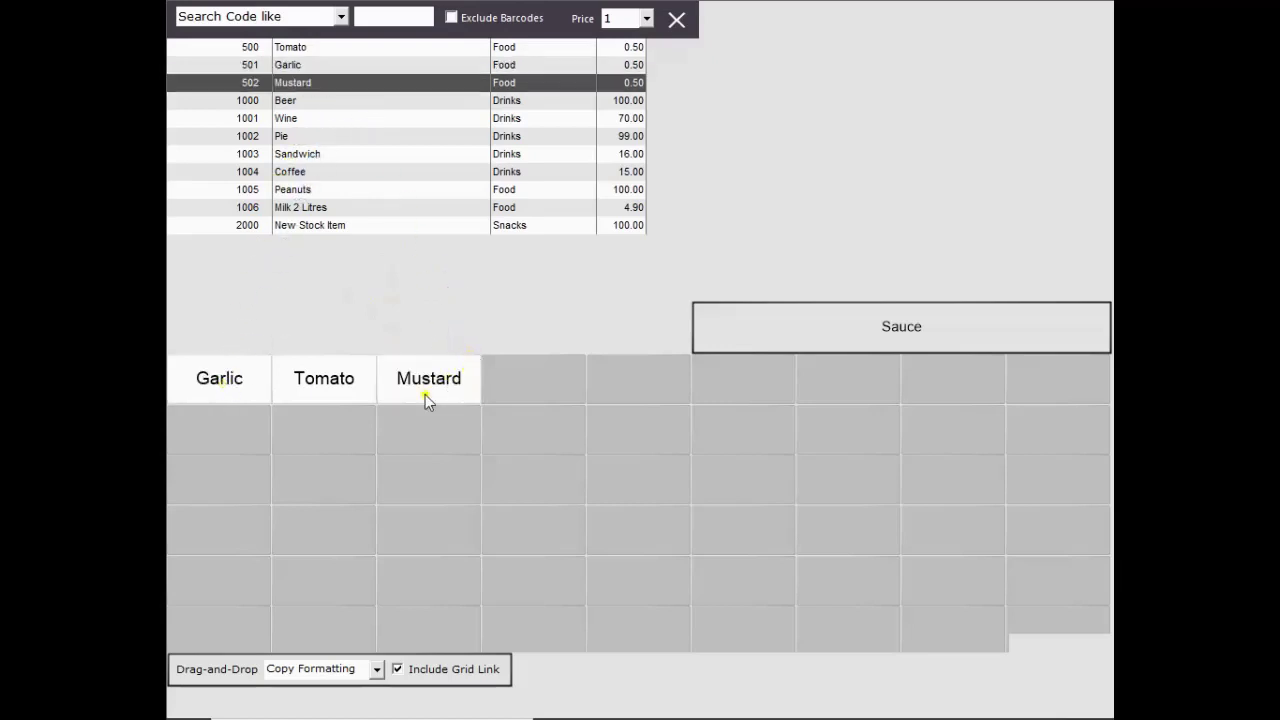
Step: Open the settings of the Garlic button on the Sauce grid
left_click(221, 377)
left_click(222, 382)
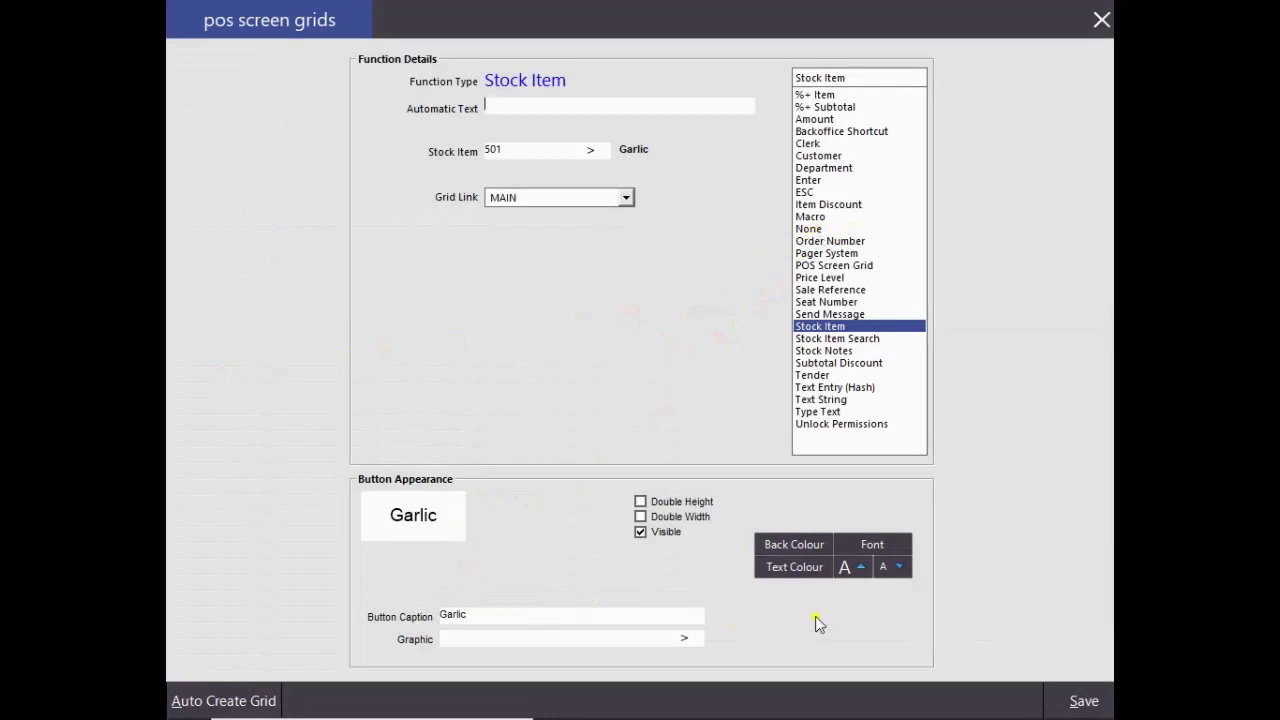
Step: Try the double height and double width options on the Garlic button
left_click(676, 501)
left_click(682, 516)
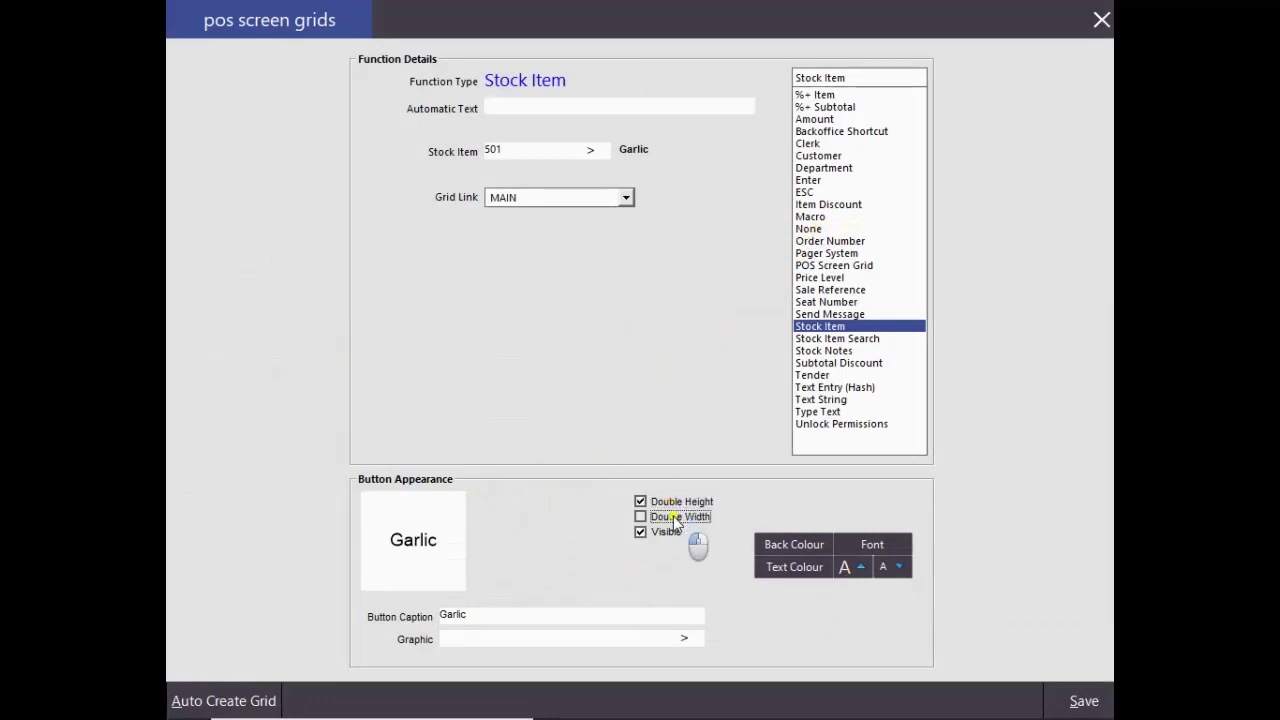
left_click(674, 501)
left_click(680, 516)
Step: Set the Garlic button's background colour to purple and save the button
left_click(774, 542)
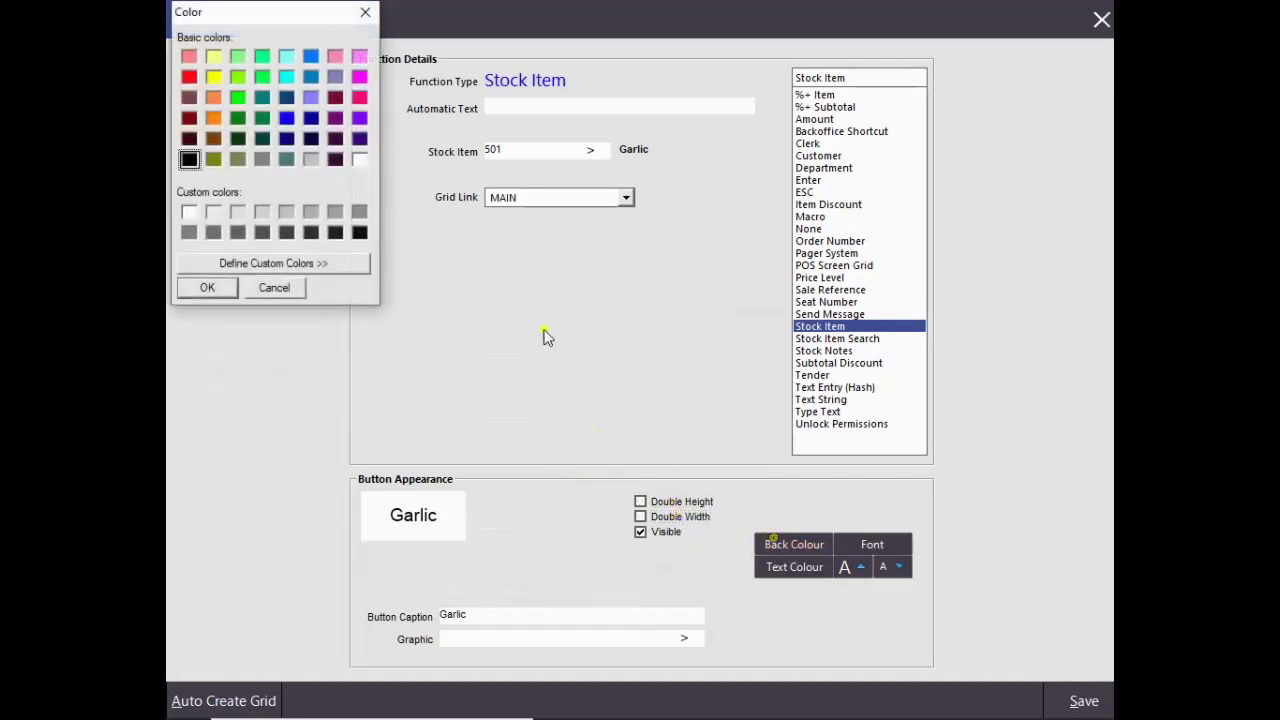
left_click(359, 119)
left_click(207, 288)
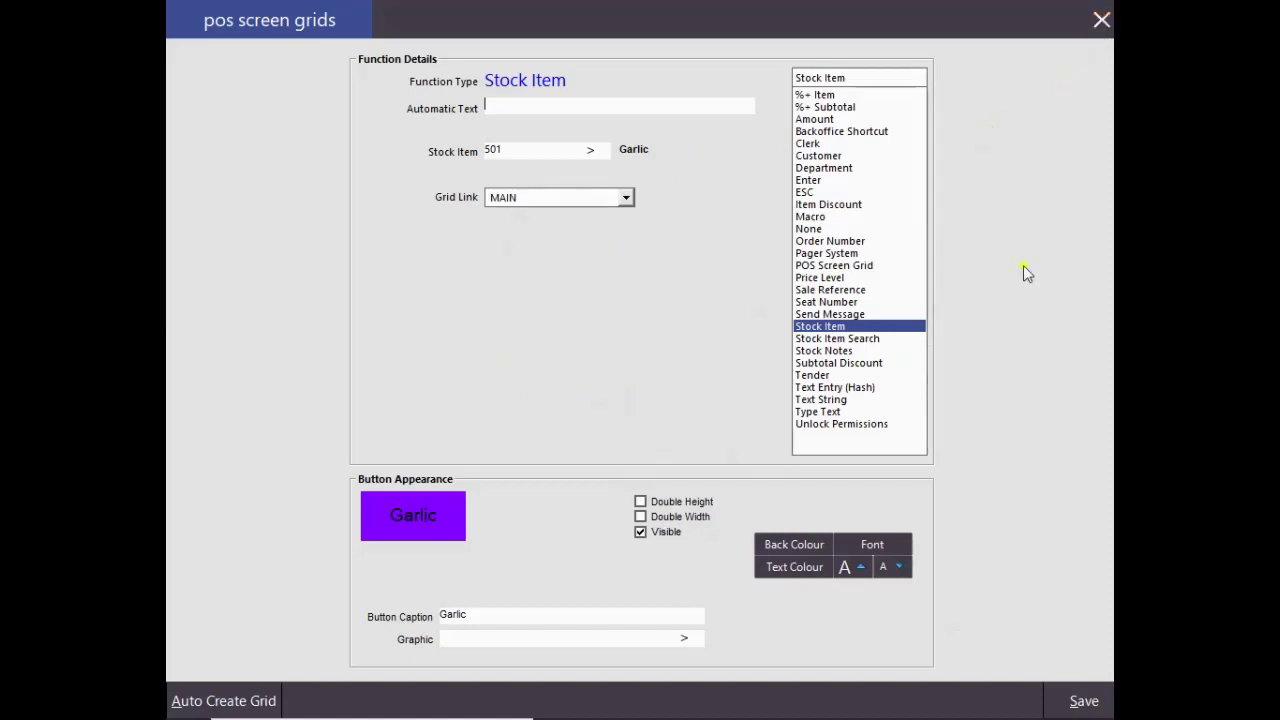
left_click(1085, 699)
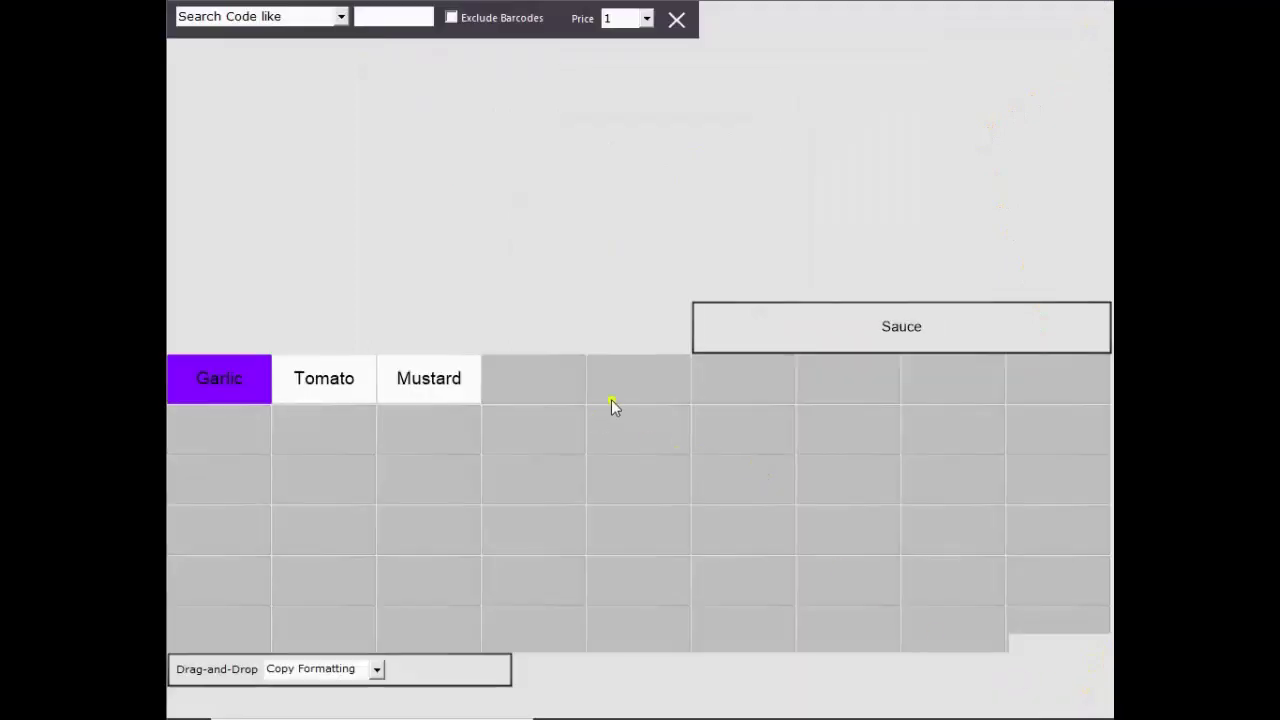
Step: Copy the Garlic button's formatting to the Tomato and Mustard buttons, and close the grid setup
left_click(378, 669)
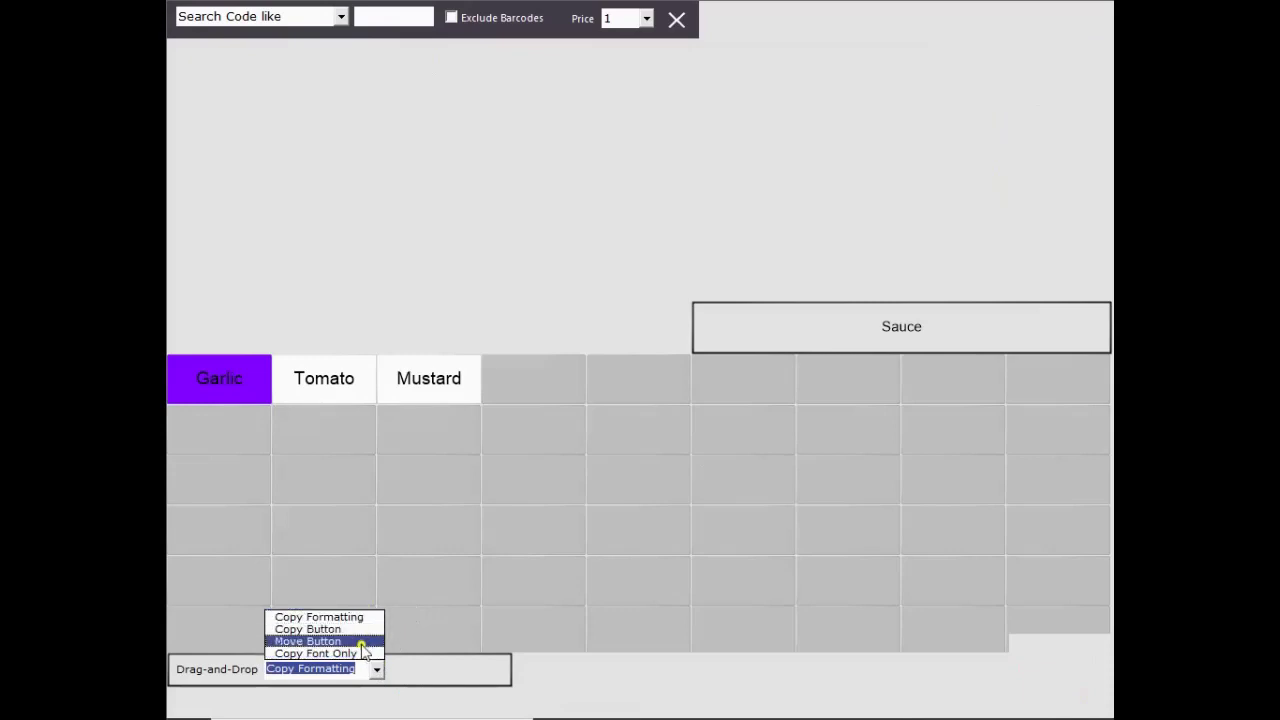
left_click(360, 617)
left_click_drag(230, 380, 432, 386)
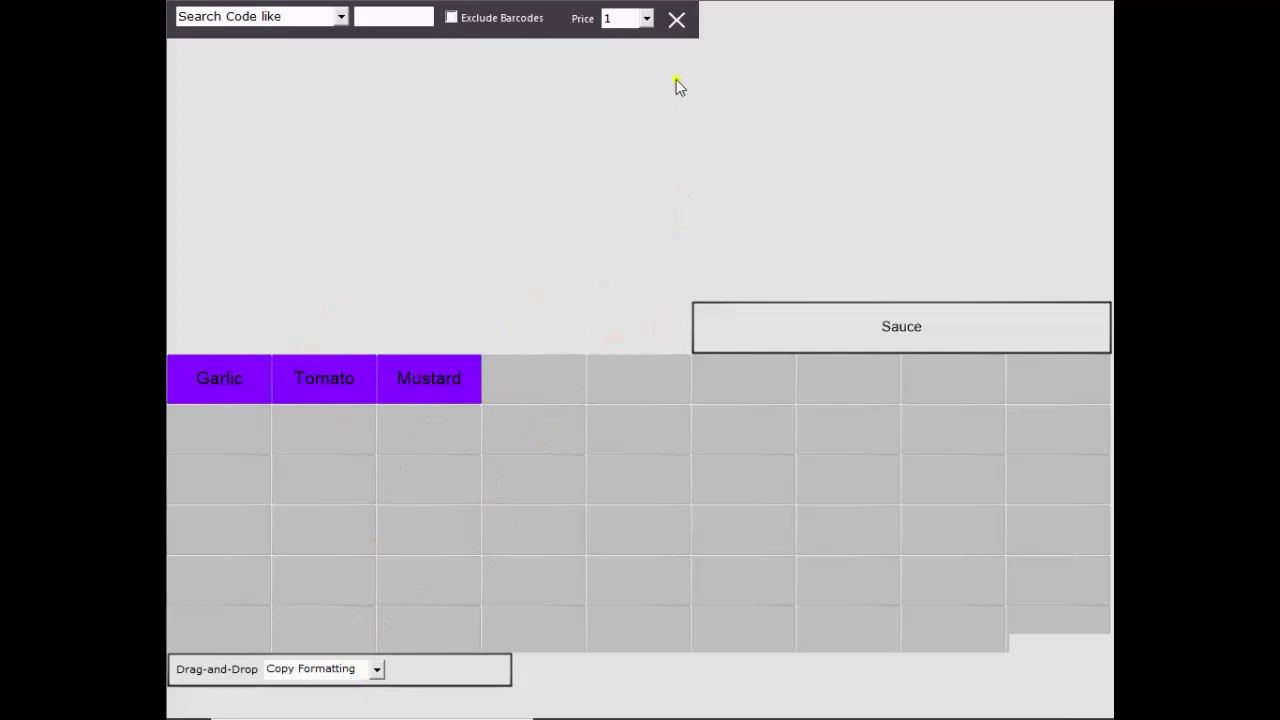
left_click(677, 20)
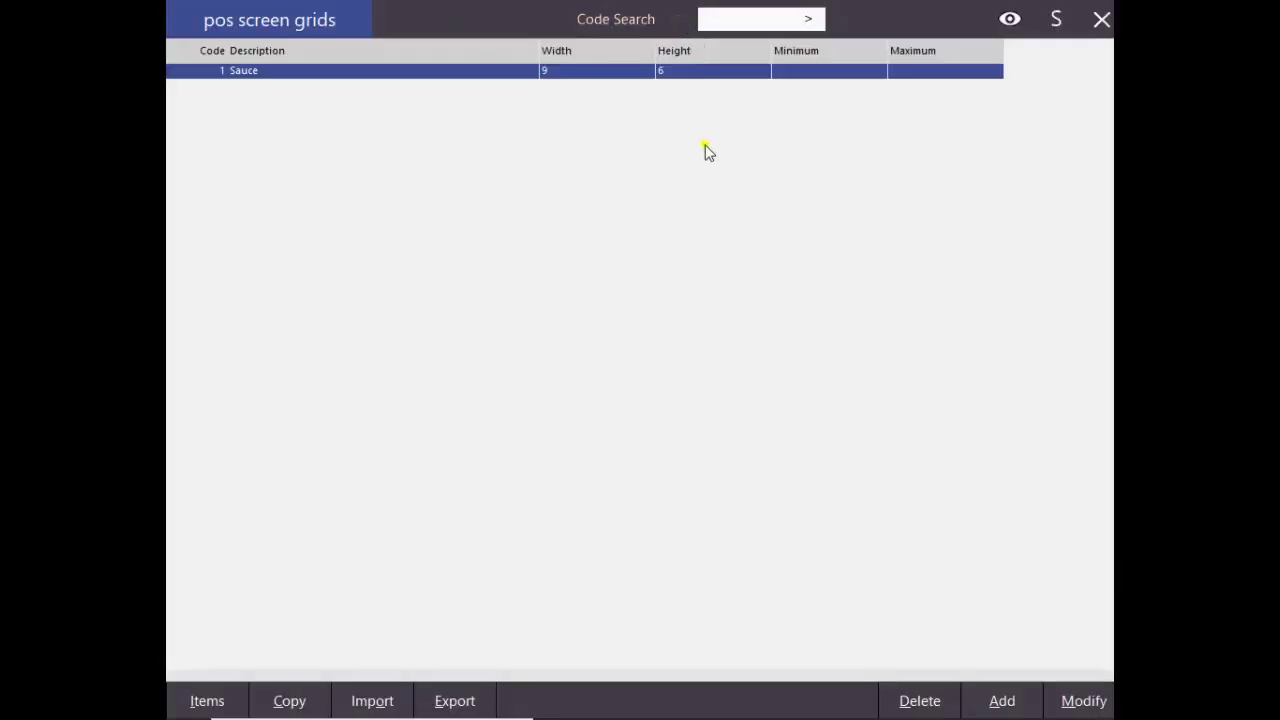
left_click(1103, 19)
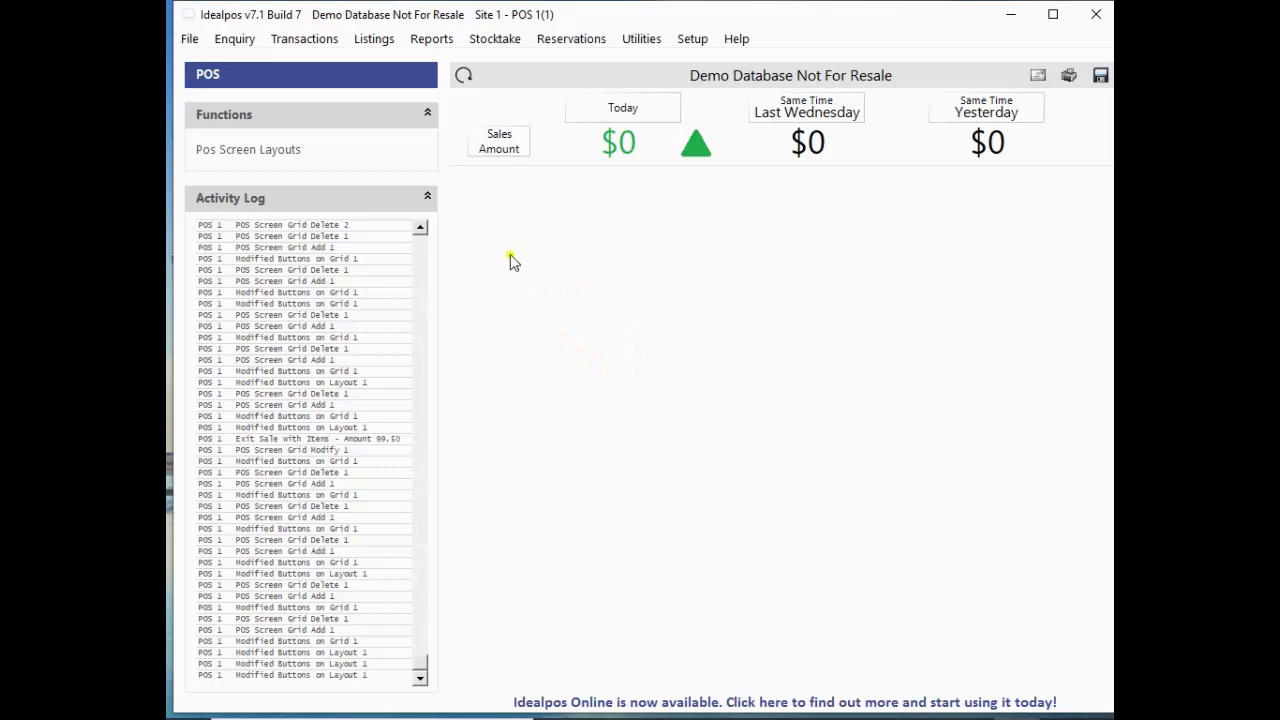
Step: In Touchscreen Layout 1, link the Pie button to the Sauce POS screen grid and save it
left_click(282, 164)
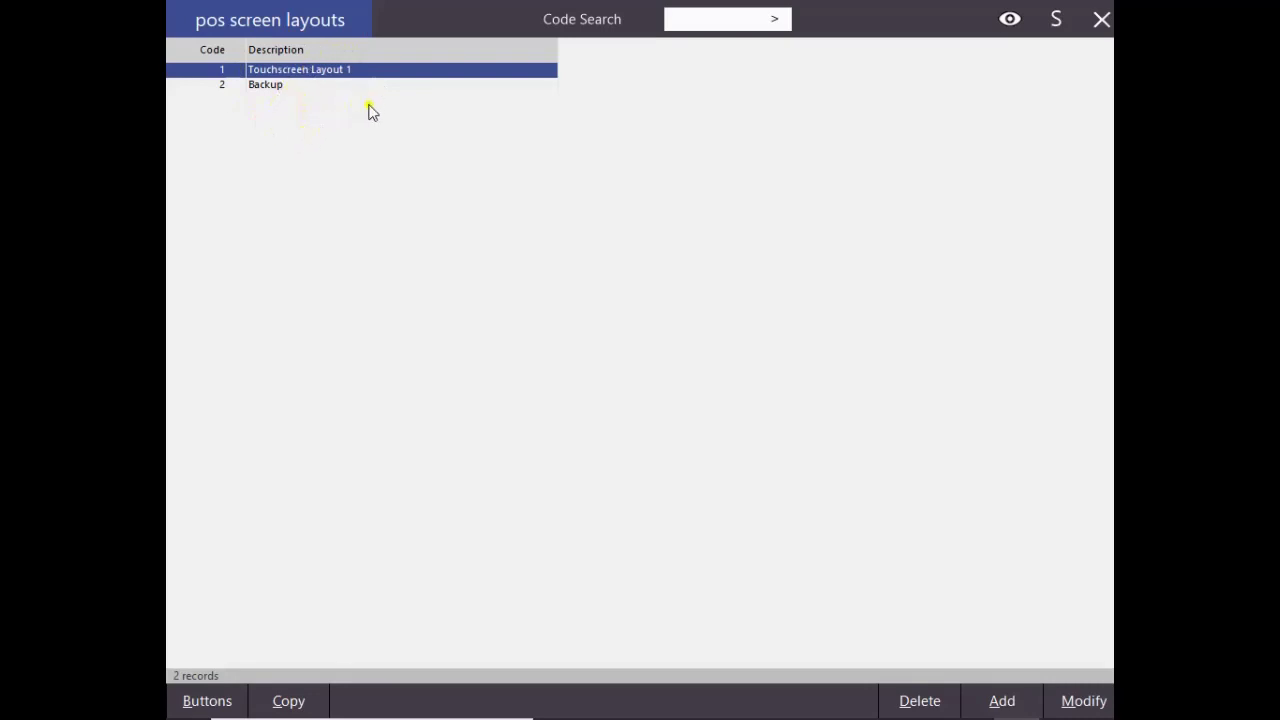
double_click(351, 72)
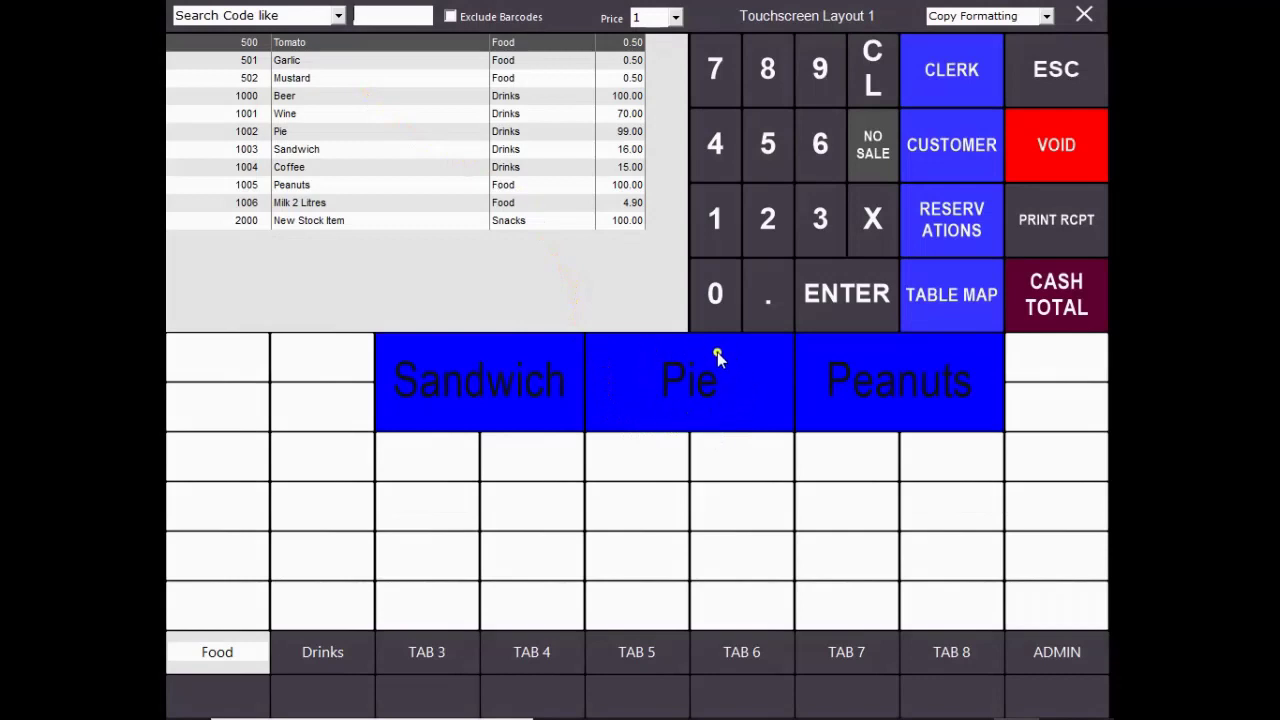
left_click(666, 384)
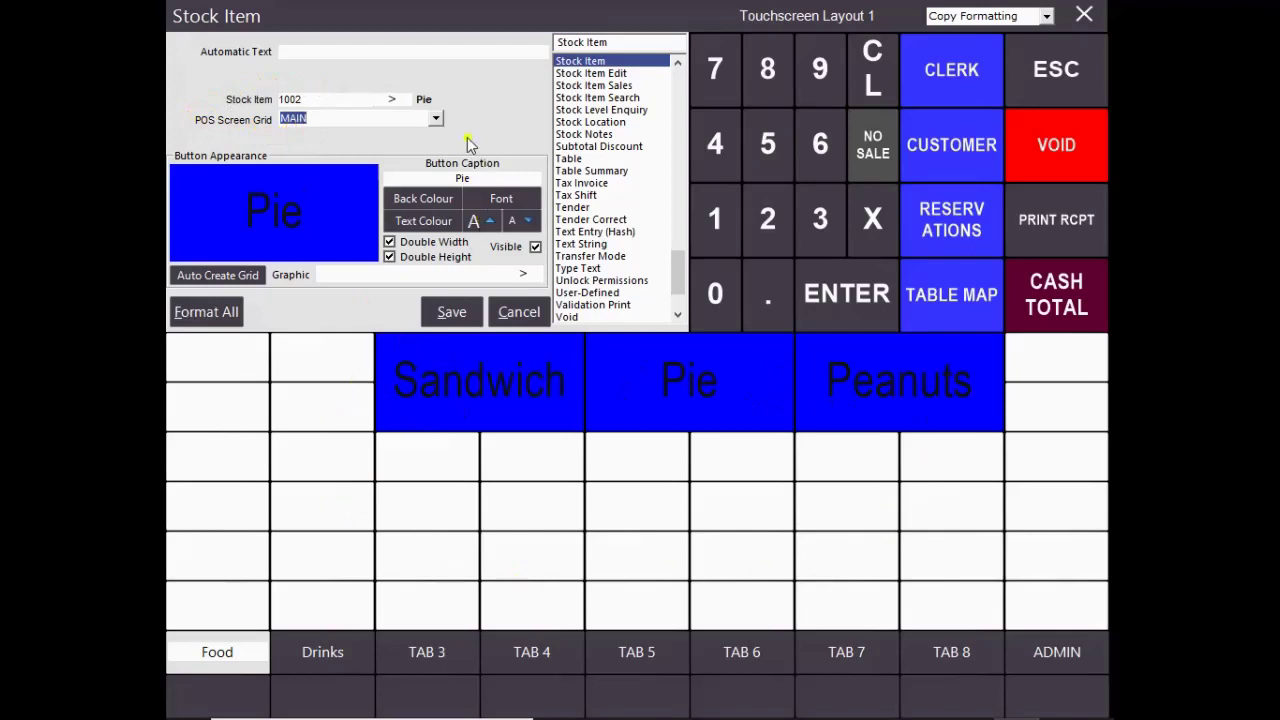
left_click(436, 121)
left_click(452, 313)
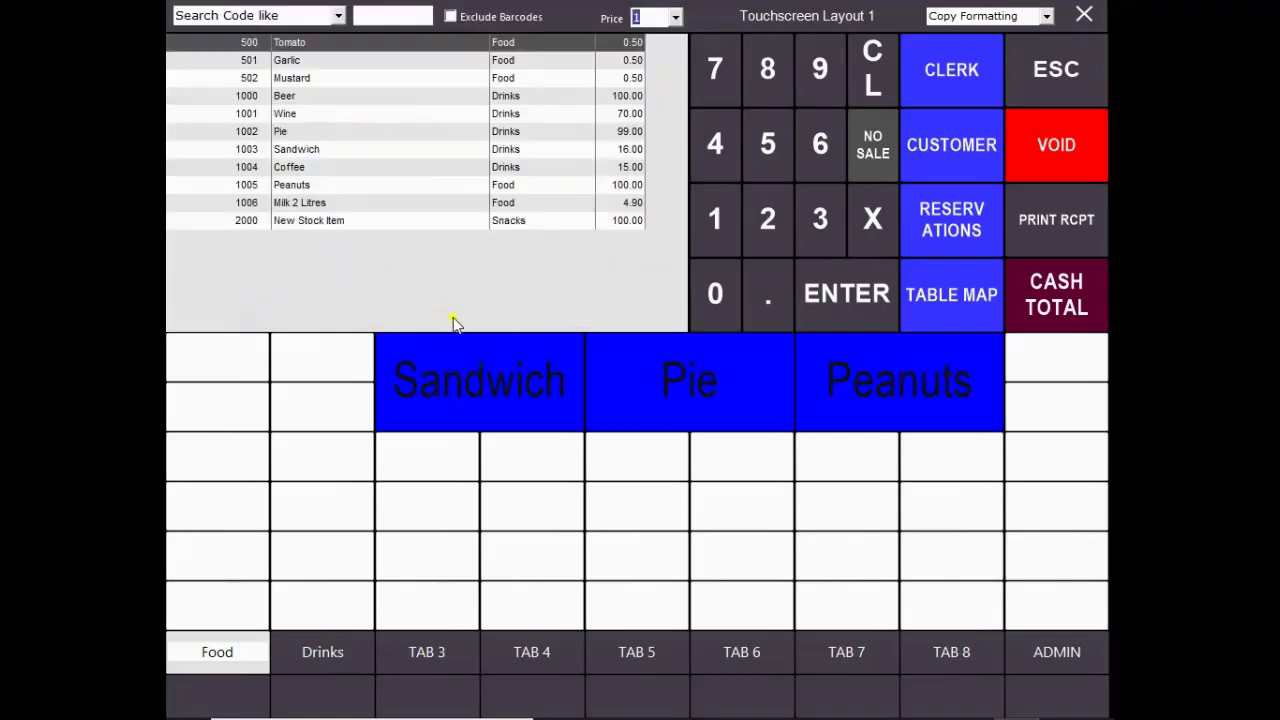
Step: Check the POS screen grid linked to the Pie button, and close the layout setup
left_click(478, 388)
left_click(666, 375)
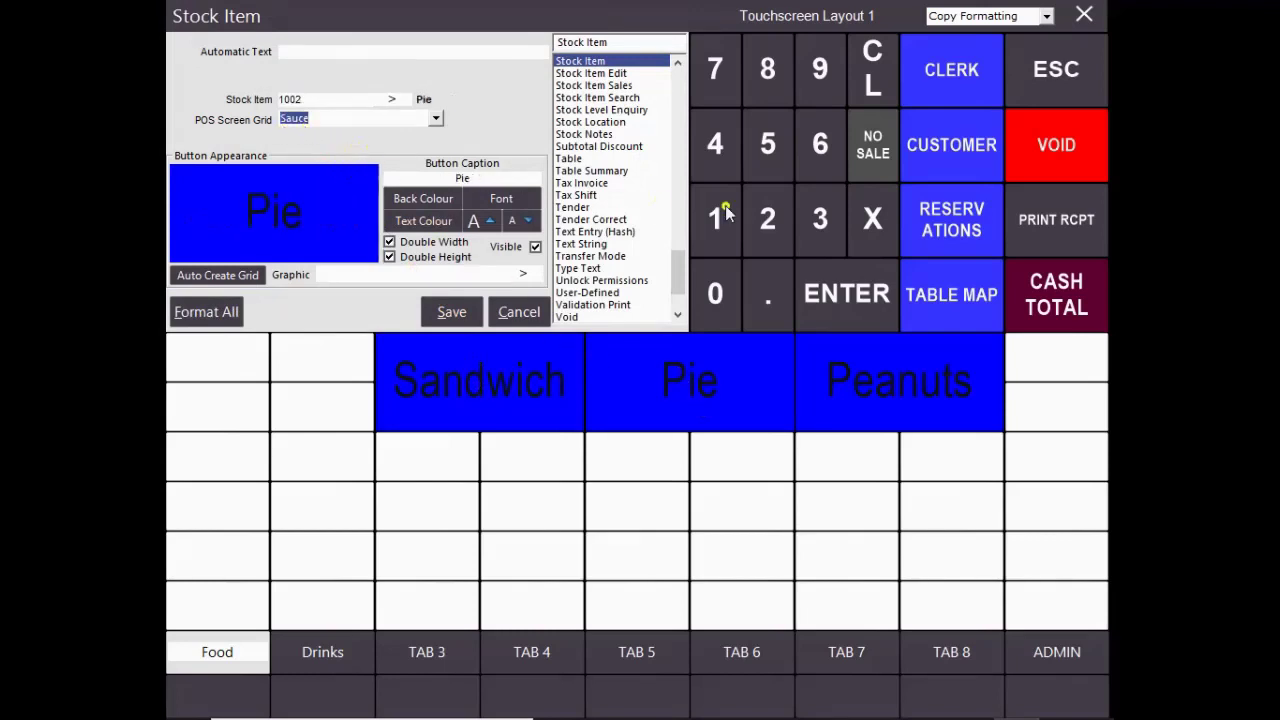
left_click(1085, 15)
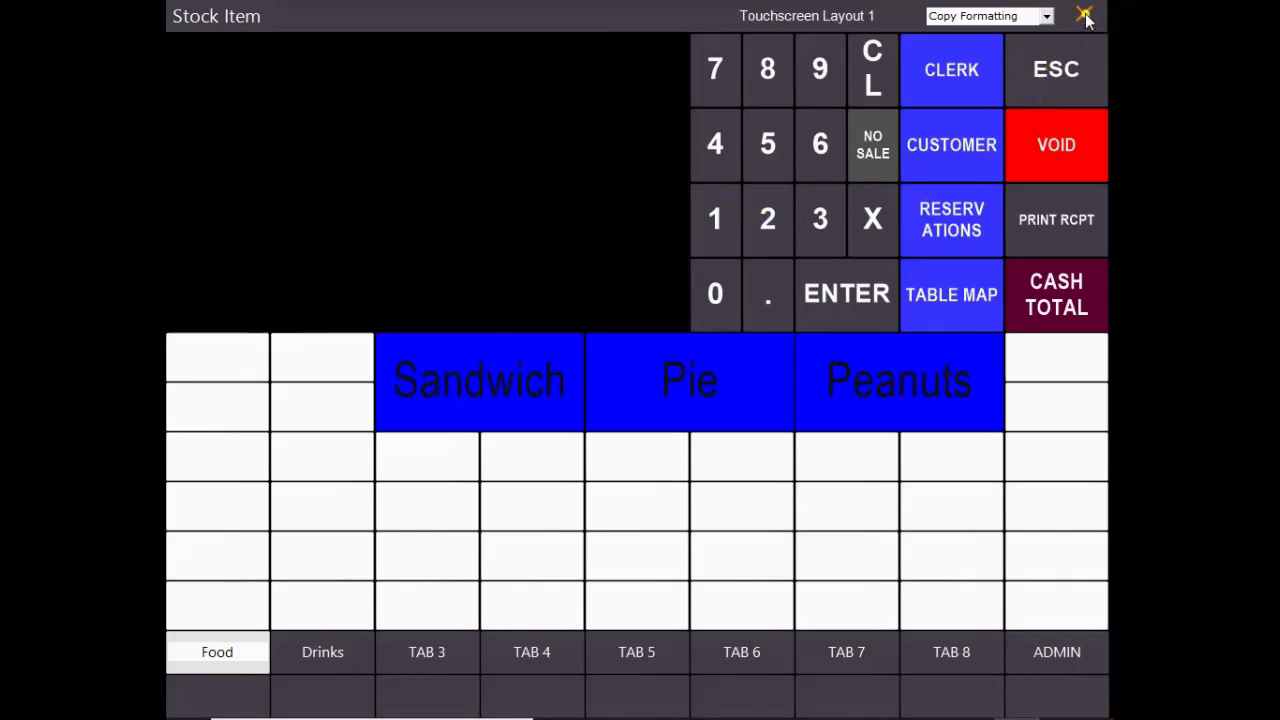
left_click(1085, 15)
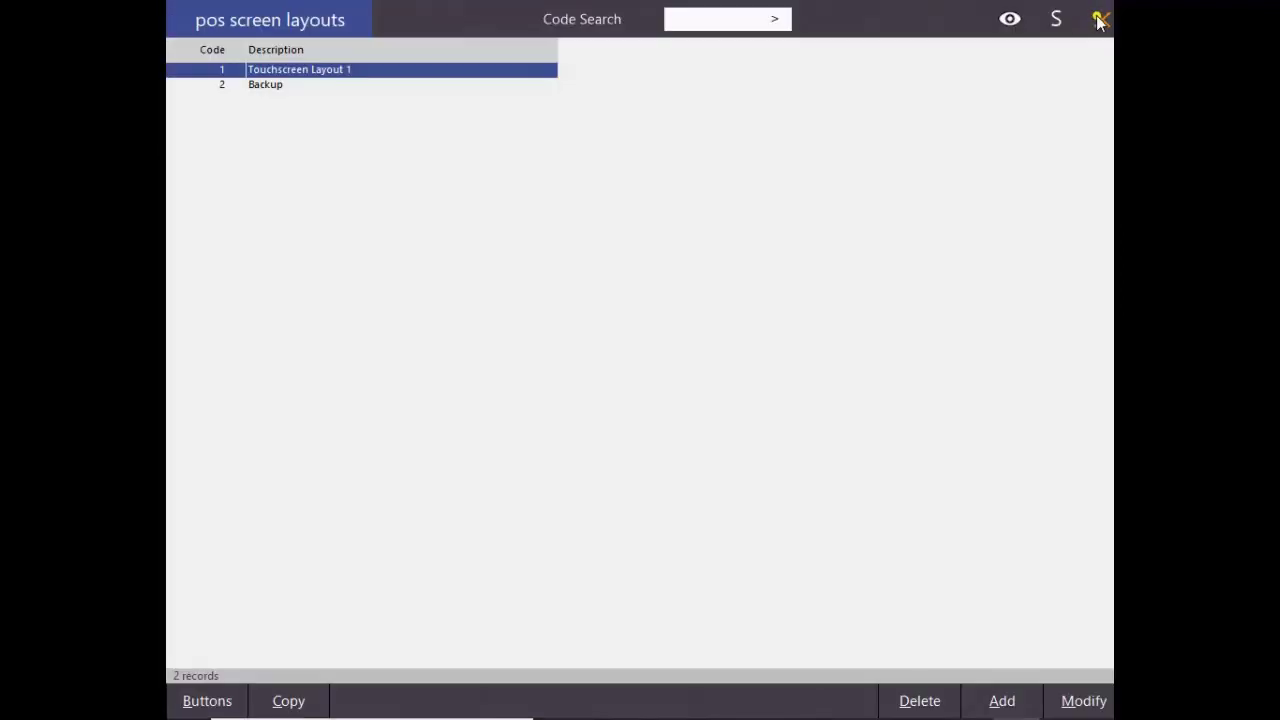
left_click(1099, 19)
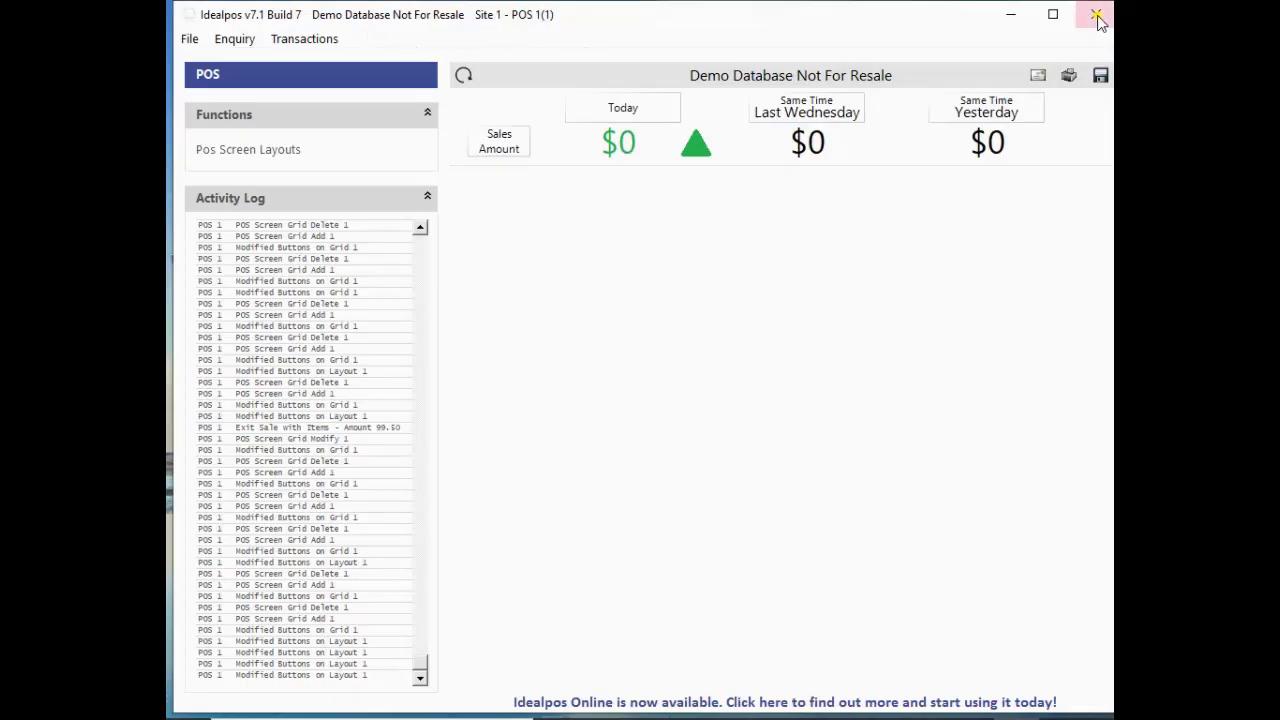
Step: Test the linked grid on the POS screen by selling three Pies with Garlic, Tomato and Mustard respectively, and exit the sale
left_click(318, 78)
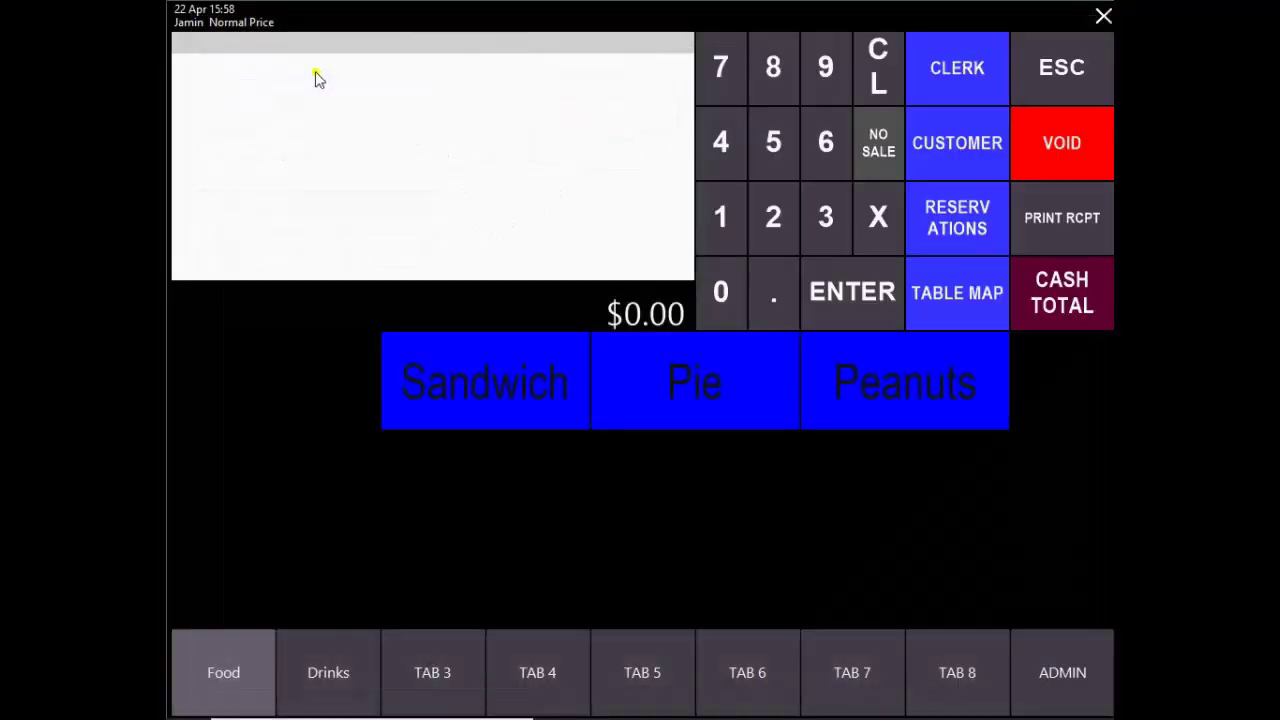
left_click(701, 382)
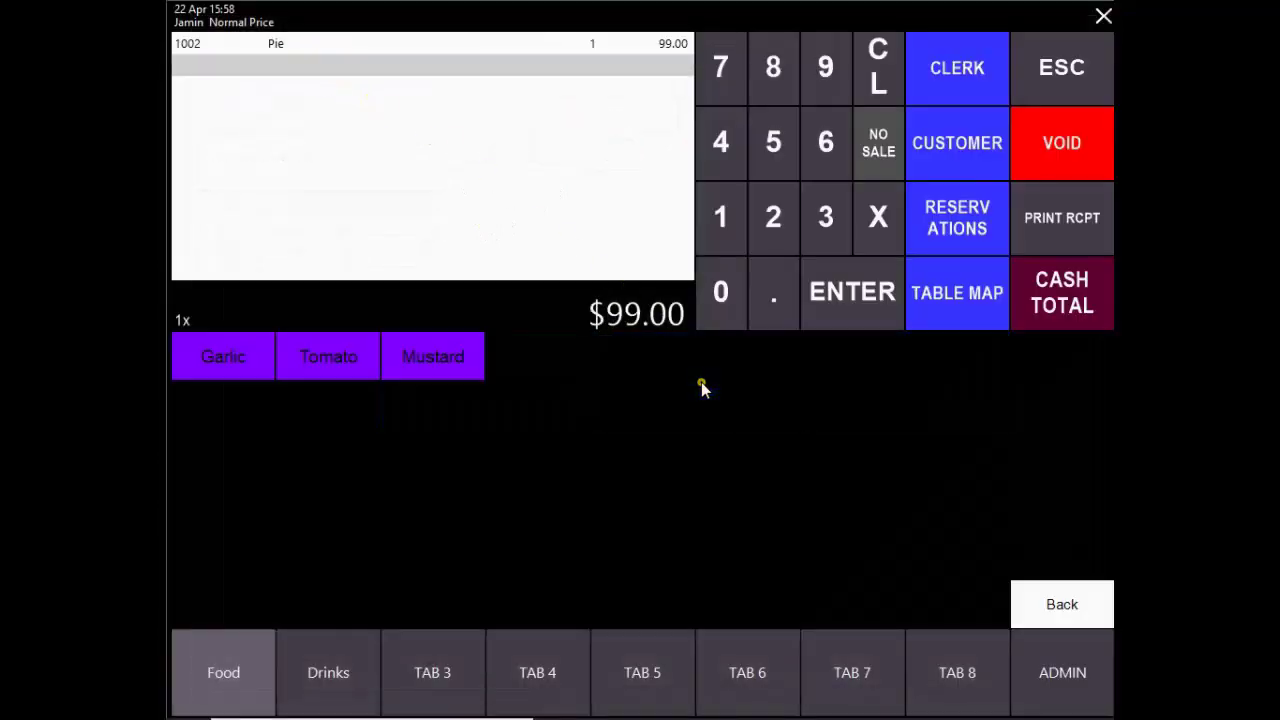
left_click(231, 349)
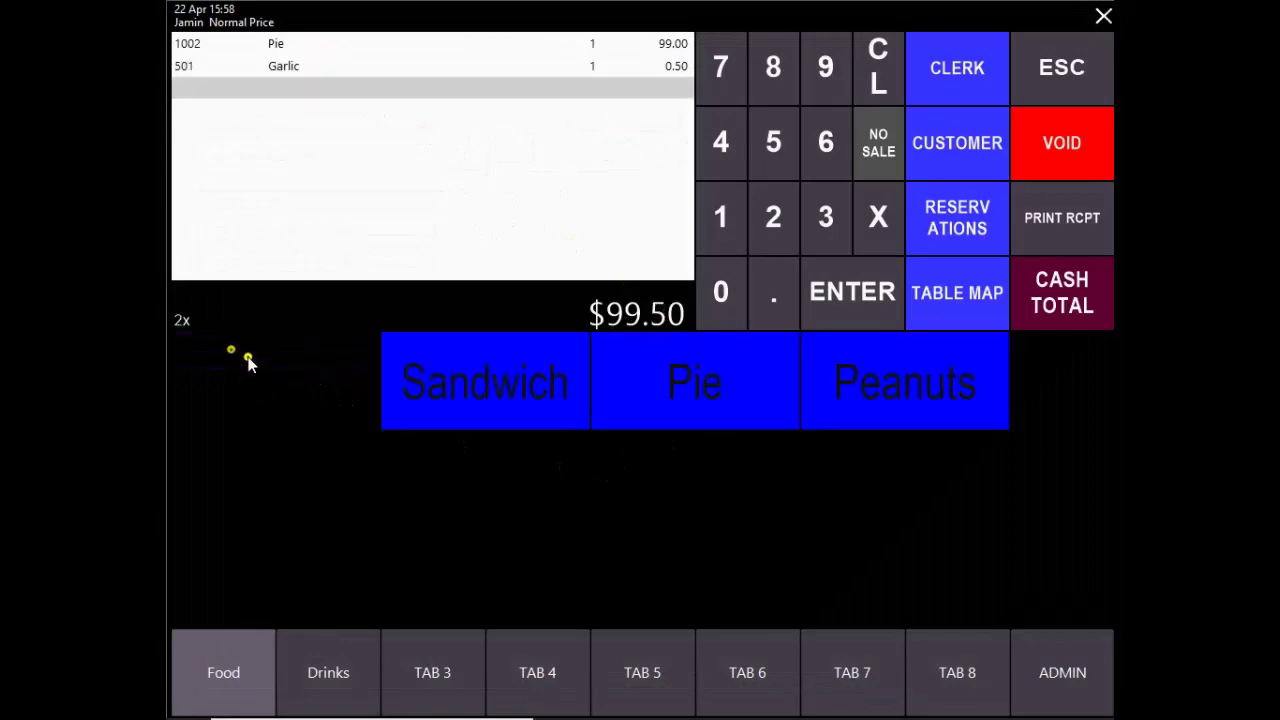
left_click(705, 375)
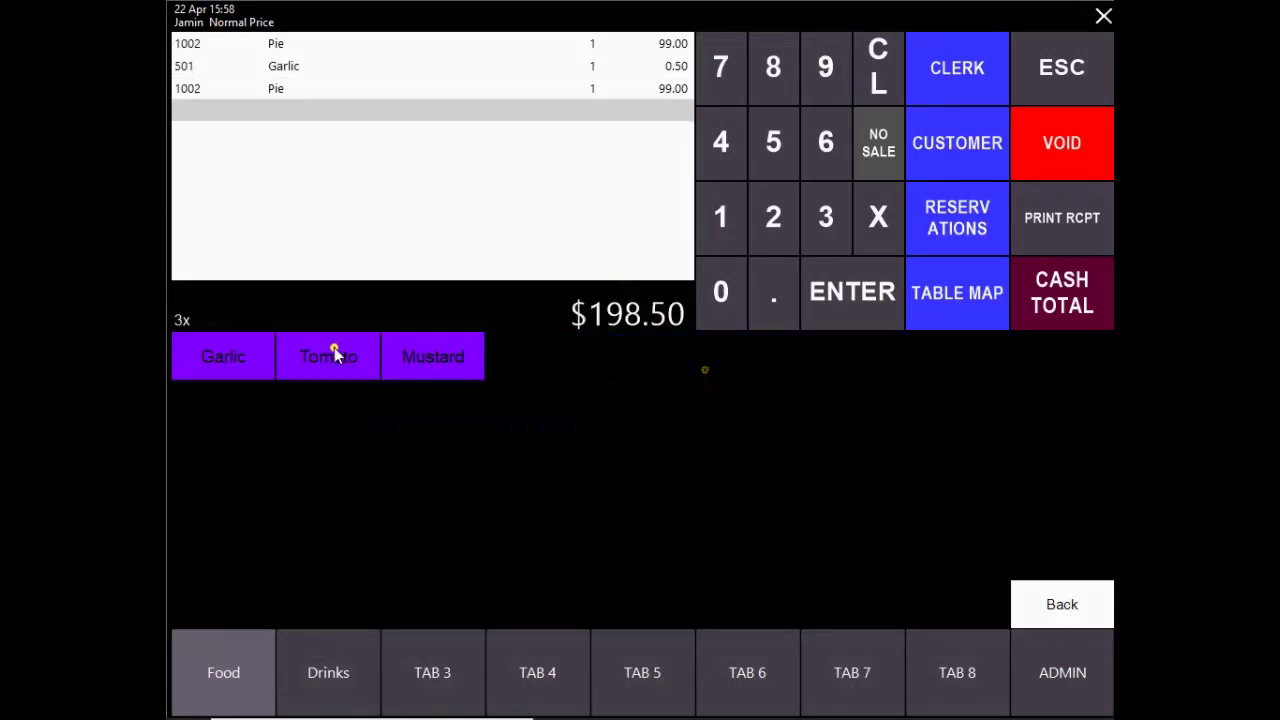
left_click(338, 356)
left_click(732, 387)
left_click(436, 362)
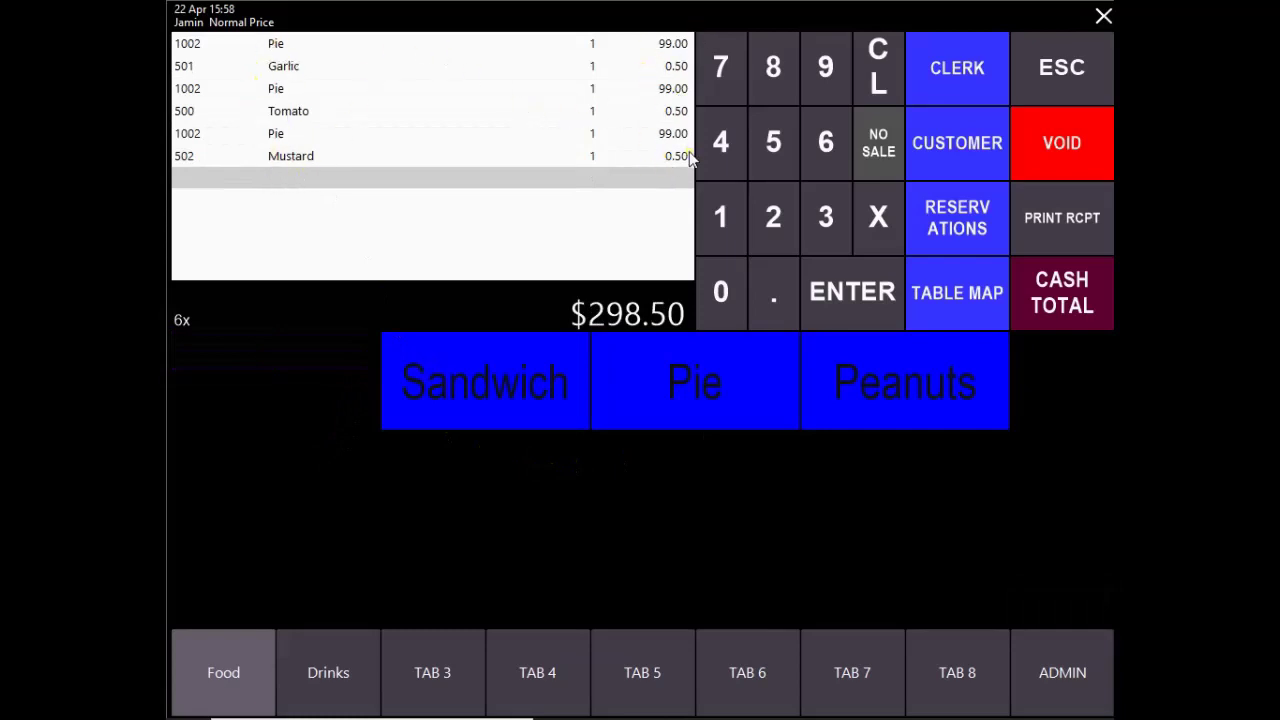
left_click(1104, 18)
left_click(583, 374)
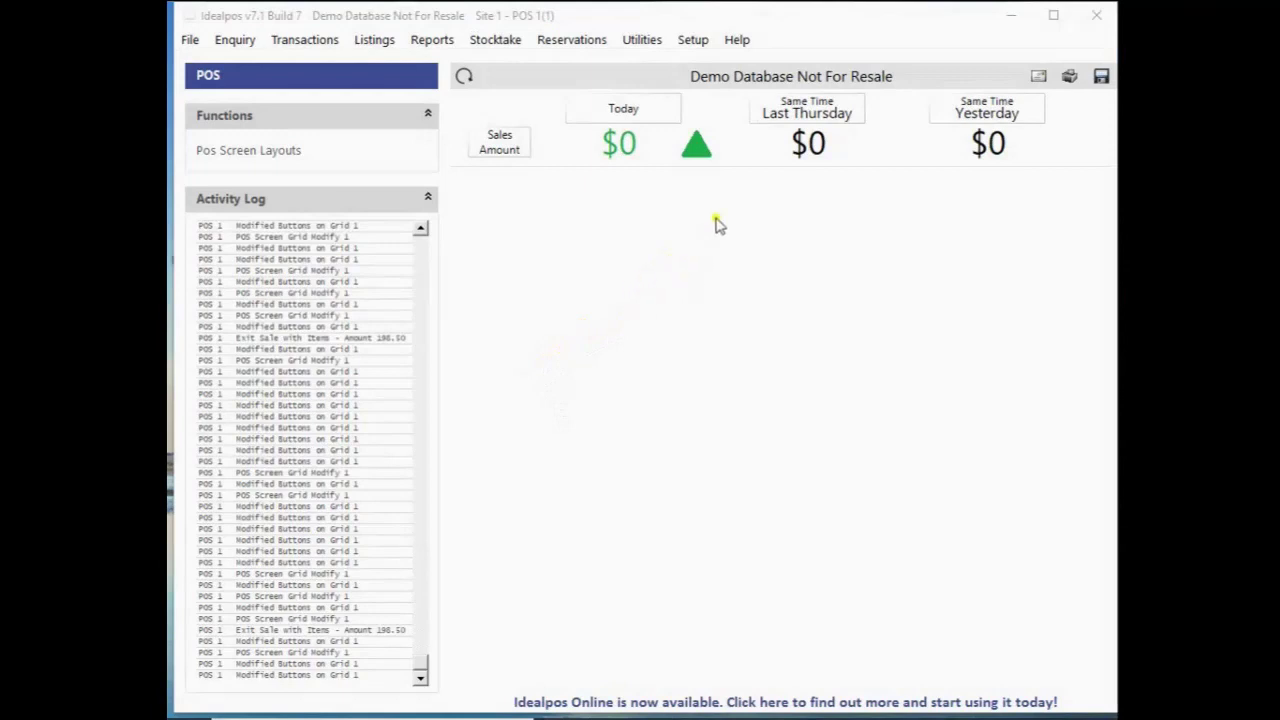
Step: Open the Sauce POS screen grid, add a Peanuts button in the second row, seventh column, and close the grid
left_click(705, 45)
mouse_move(838, 152)
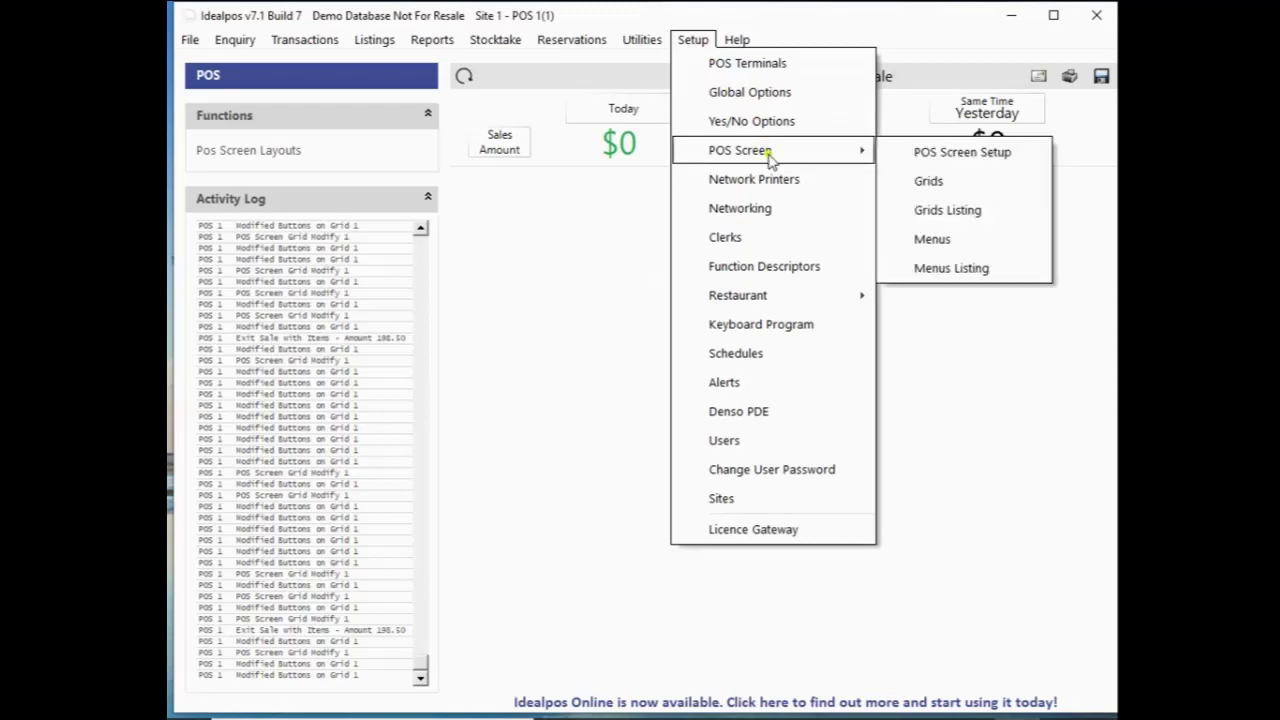
left_click(972, 182)
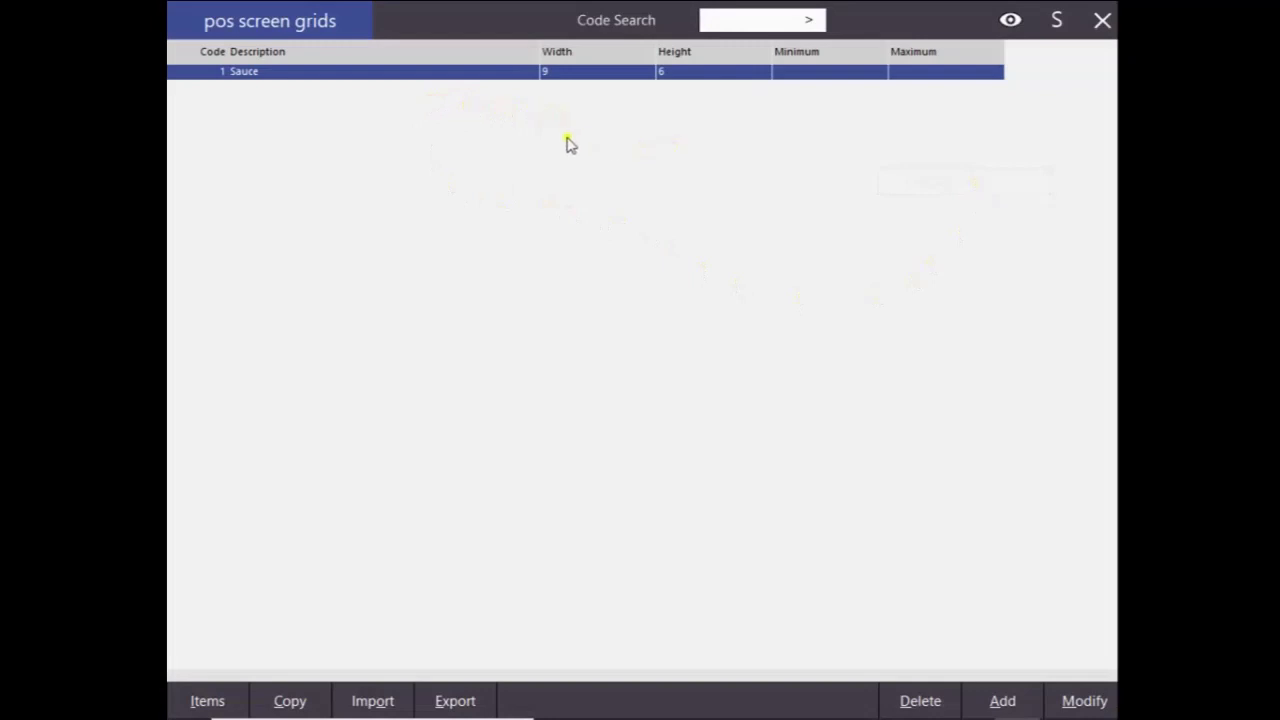
left_click(498, 79)
double_click(500, 79)
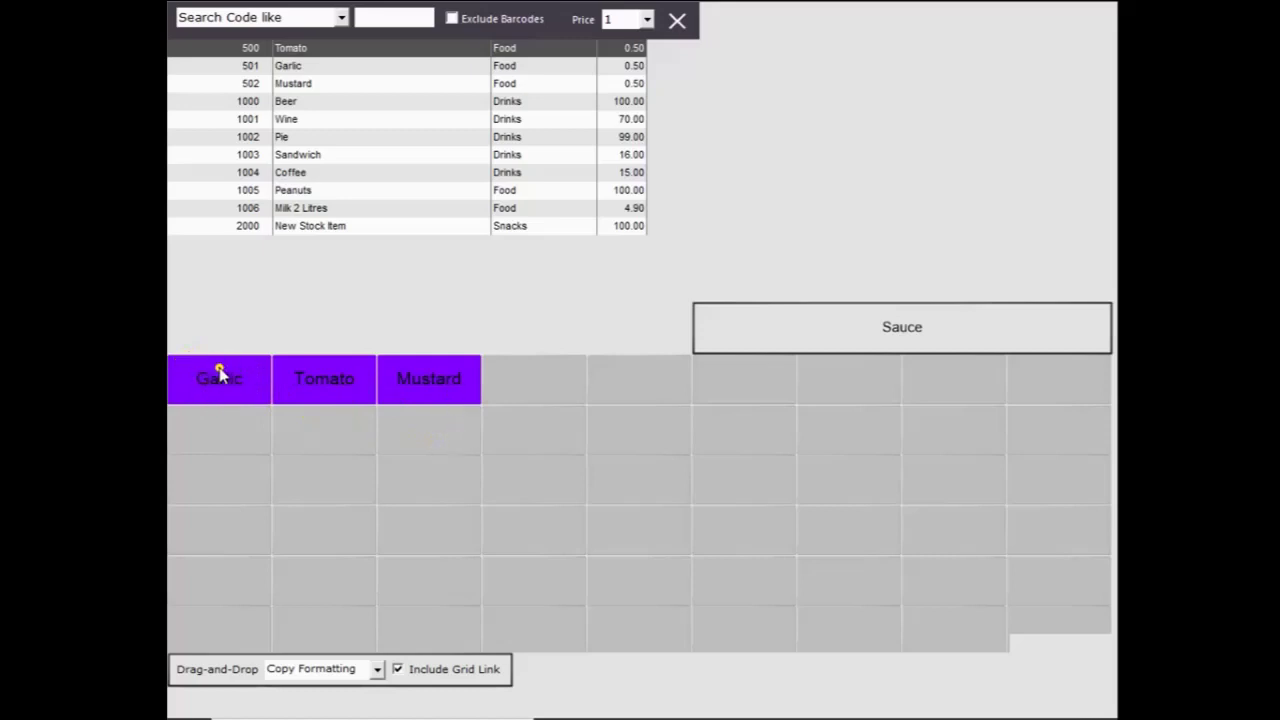
left_click_drag(355, 190, 828, 460)
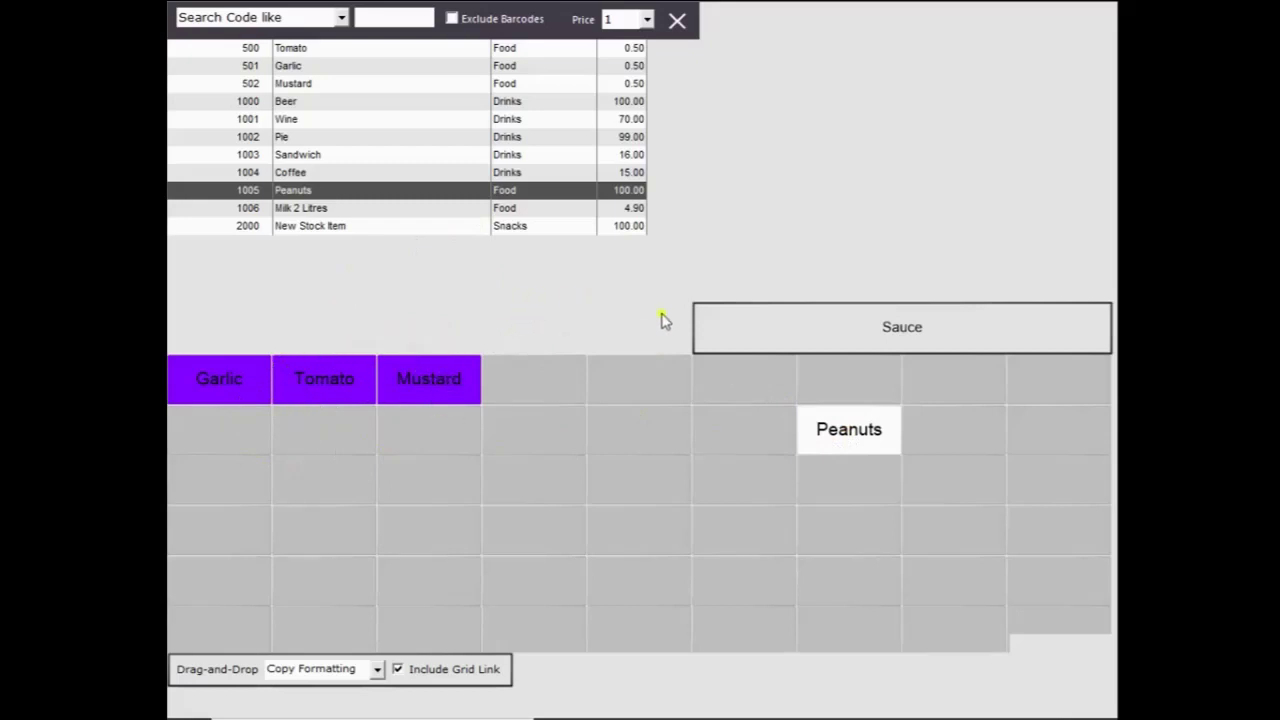
left_click(678, 25)
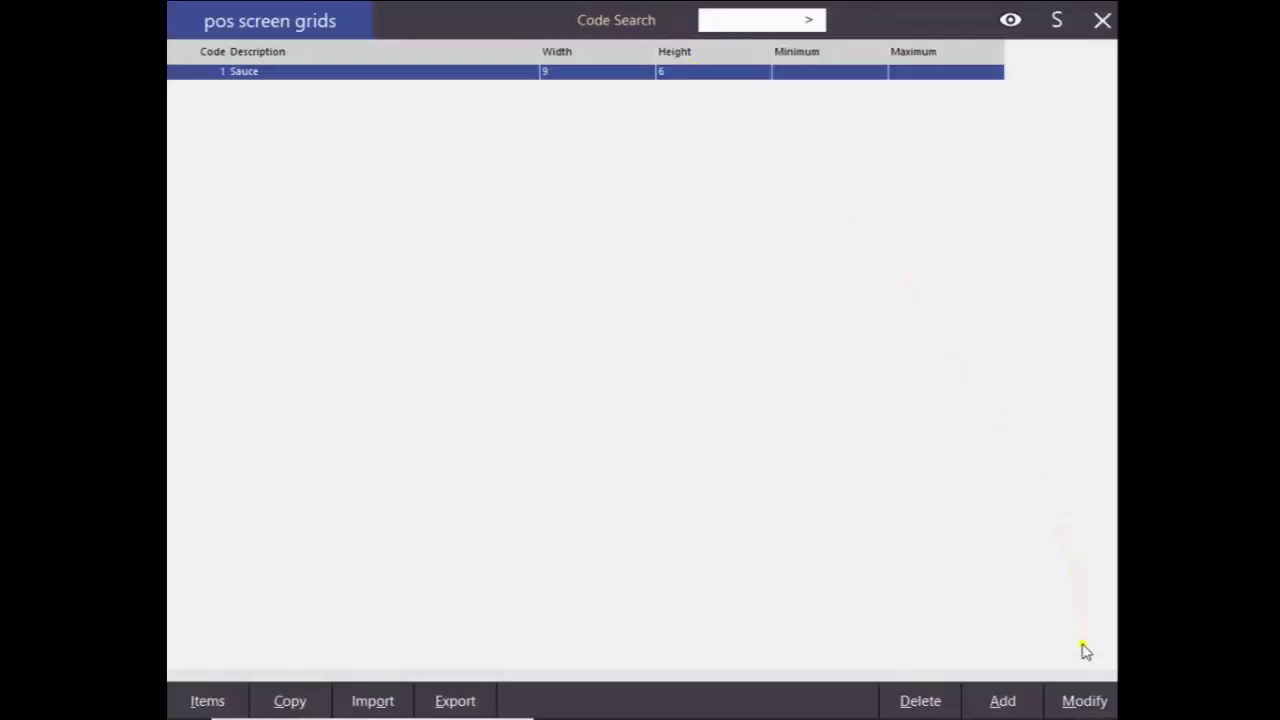
Step: Change the Sauce grid to Floating Grid with Programmable Size, width 3 and height 2, and save it
left_click(1083, 700)
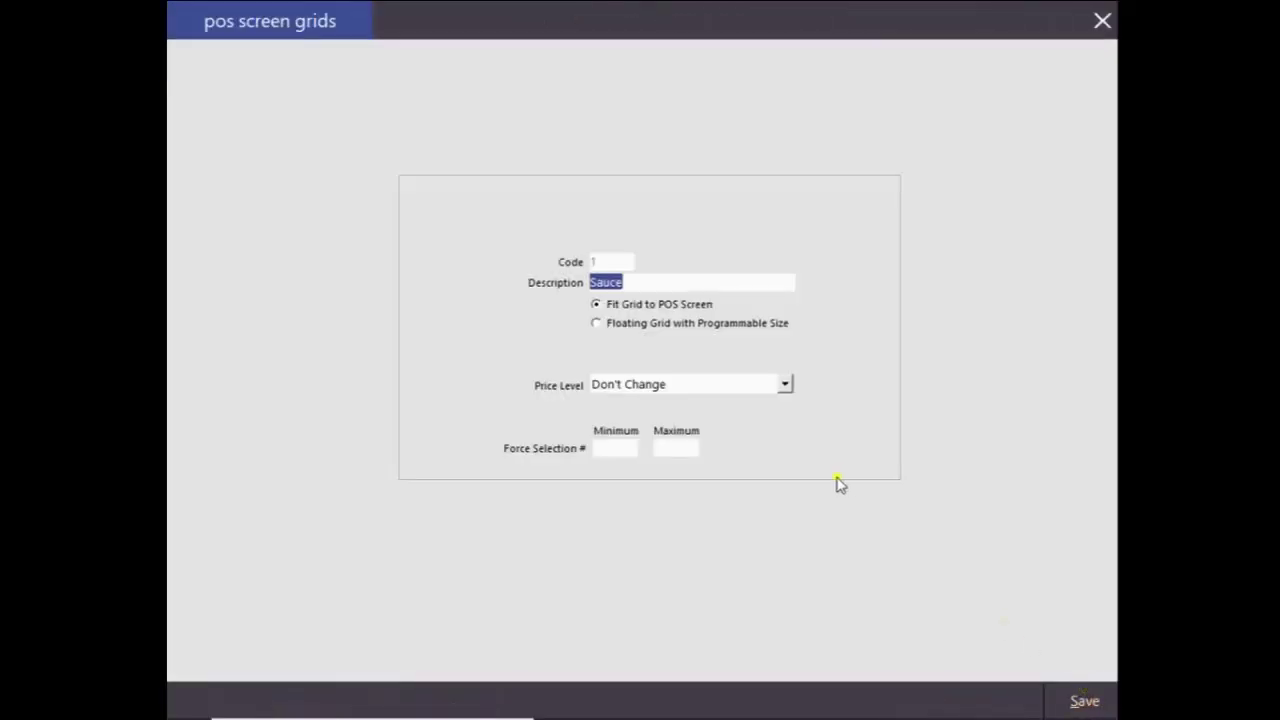
left_click(599, 328)
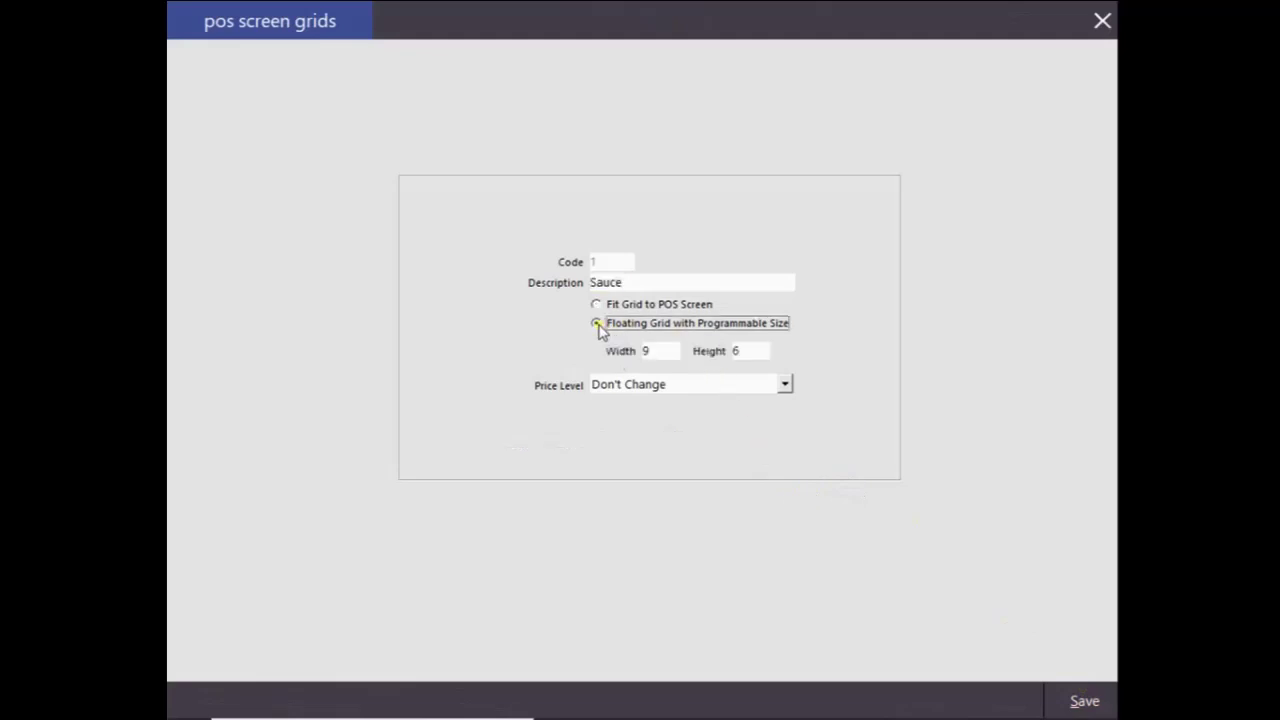
double_click(652, 354)
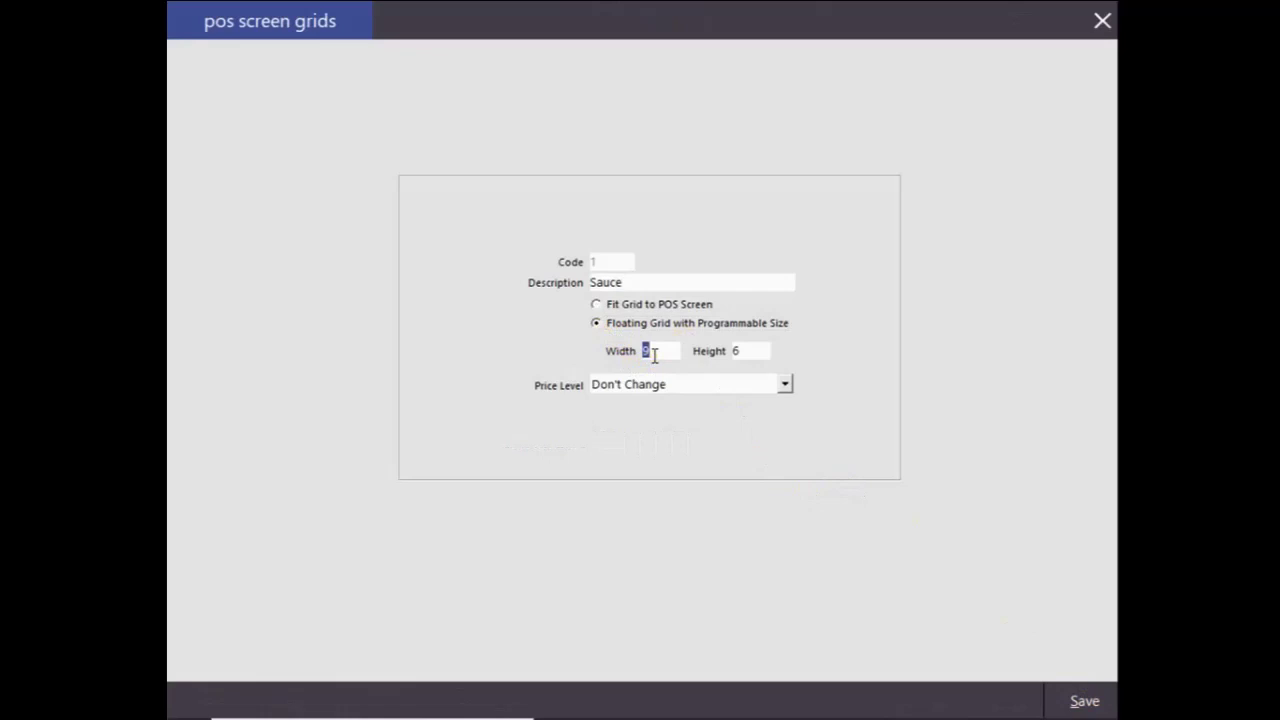
type("3")
key("Tab")
left_click(1085, 700)
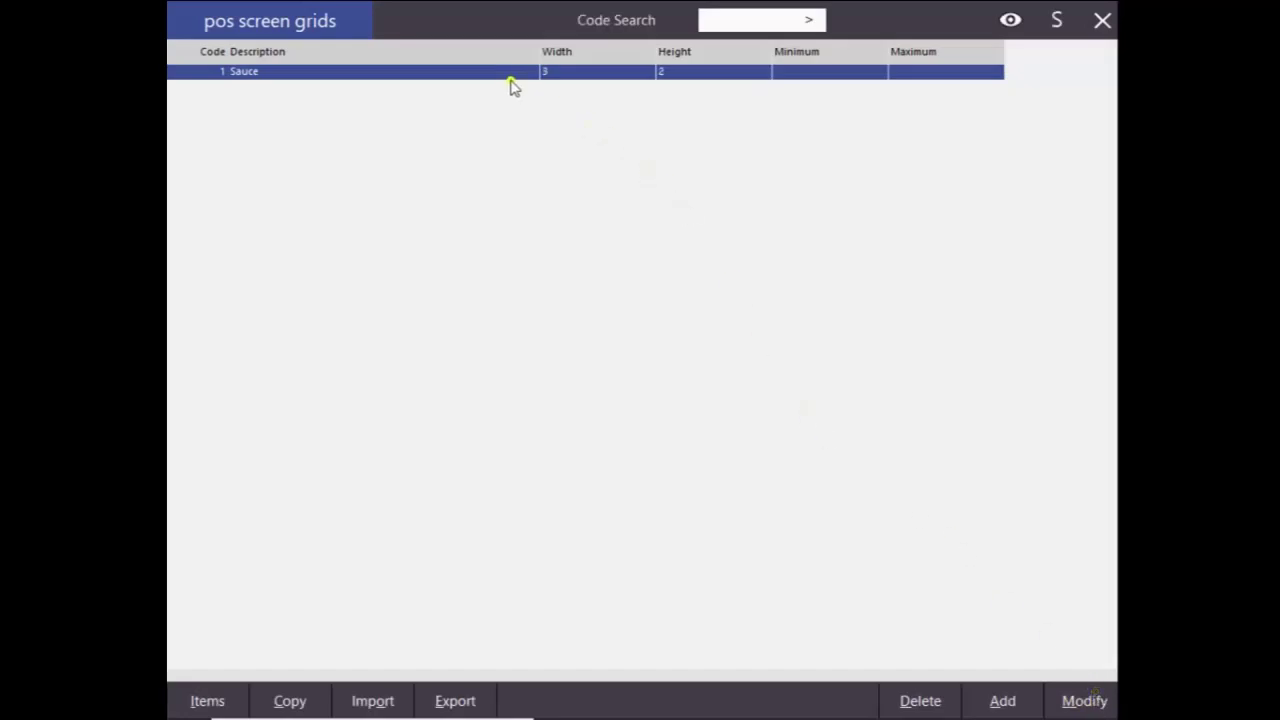
Step: Check the button layout of the floating Sauce grid, moving its window away from the corner, and close it
double_click(455, 74)
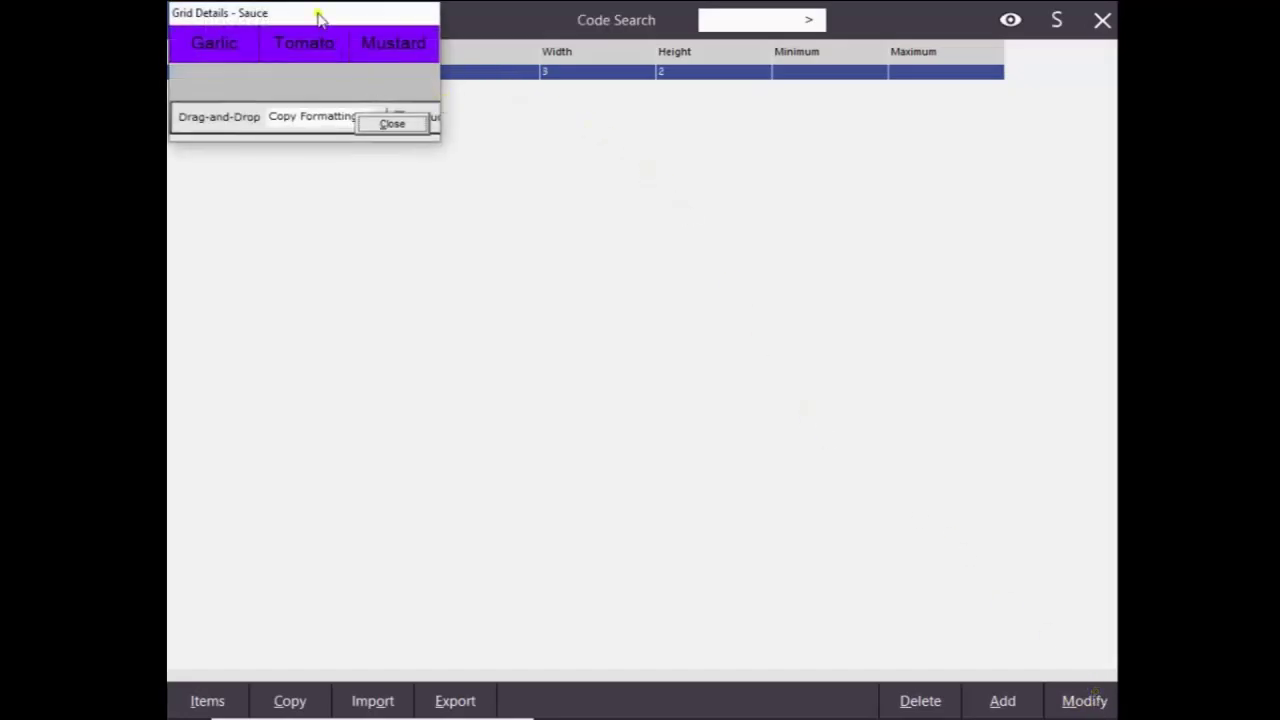
left_click_drag(320, 14, 588, 256)
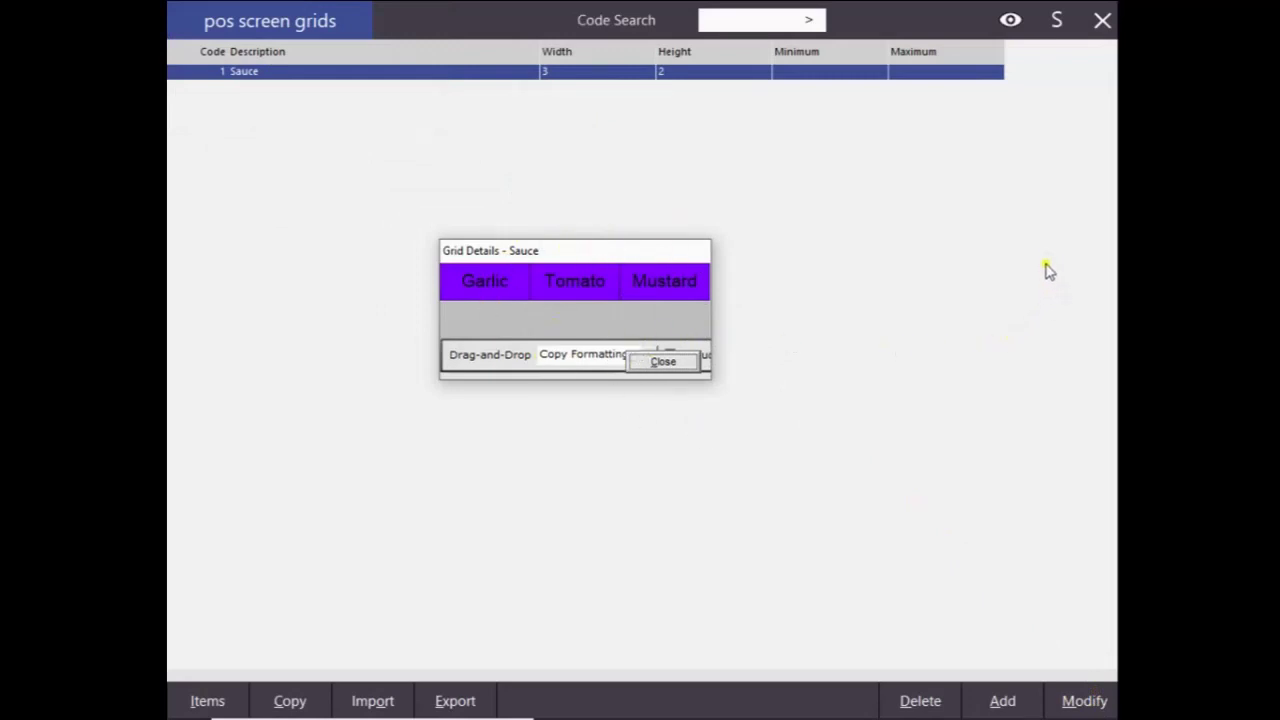
left_click(683, 366)
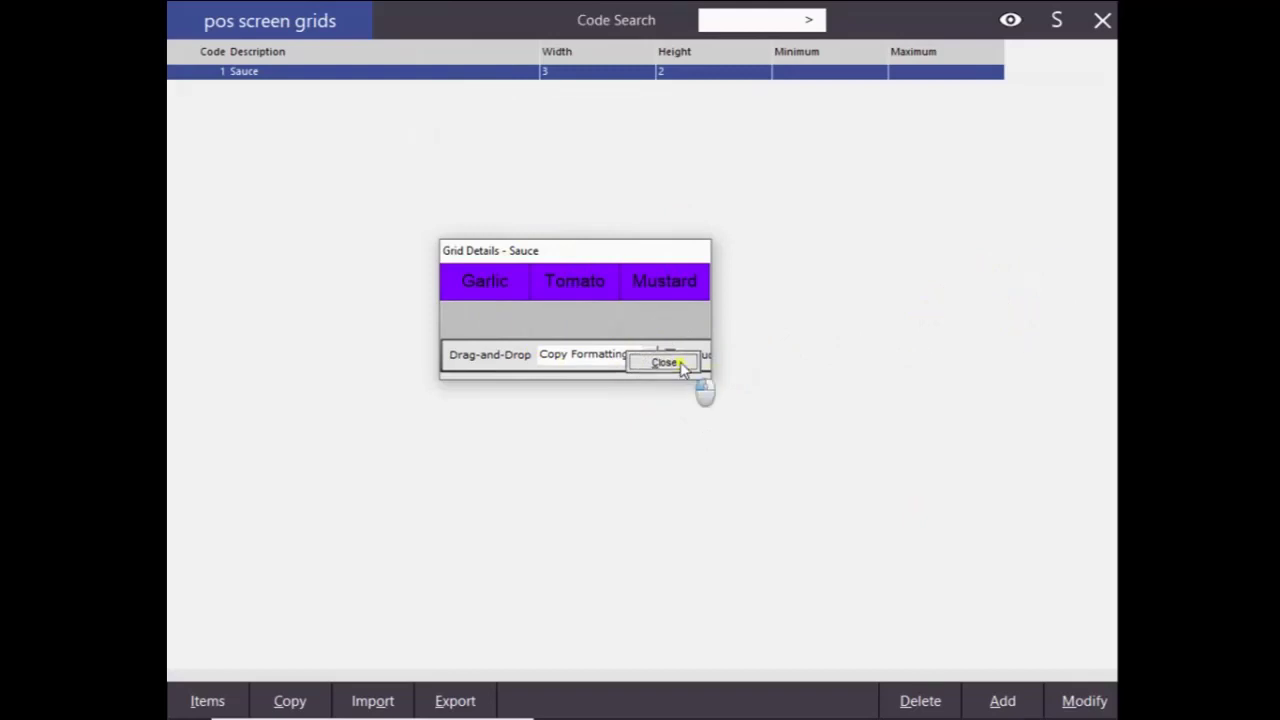
Step: Switch the Sauce grid back to Fit Grid to POS Screen, save it, and check its button layout
left_click(1084, 701)
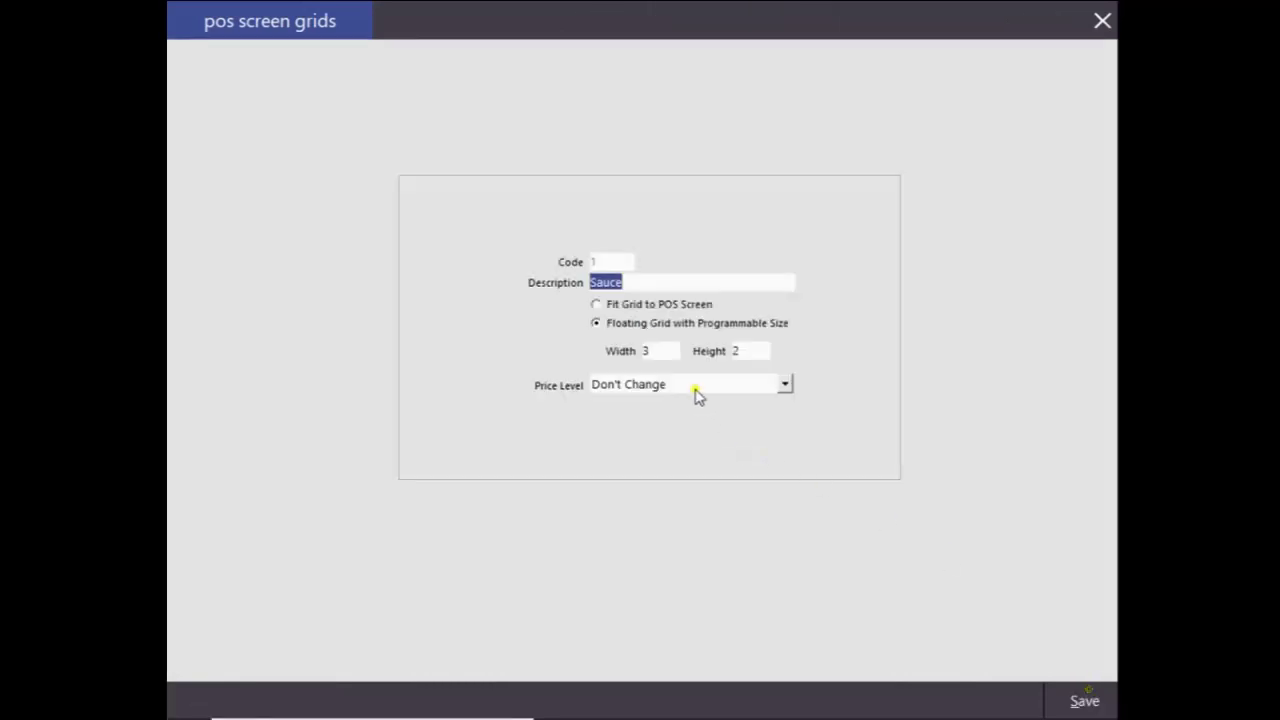
left_click(630, 306)
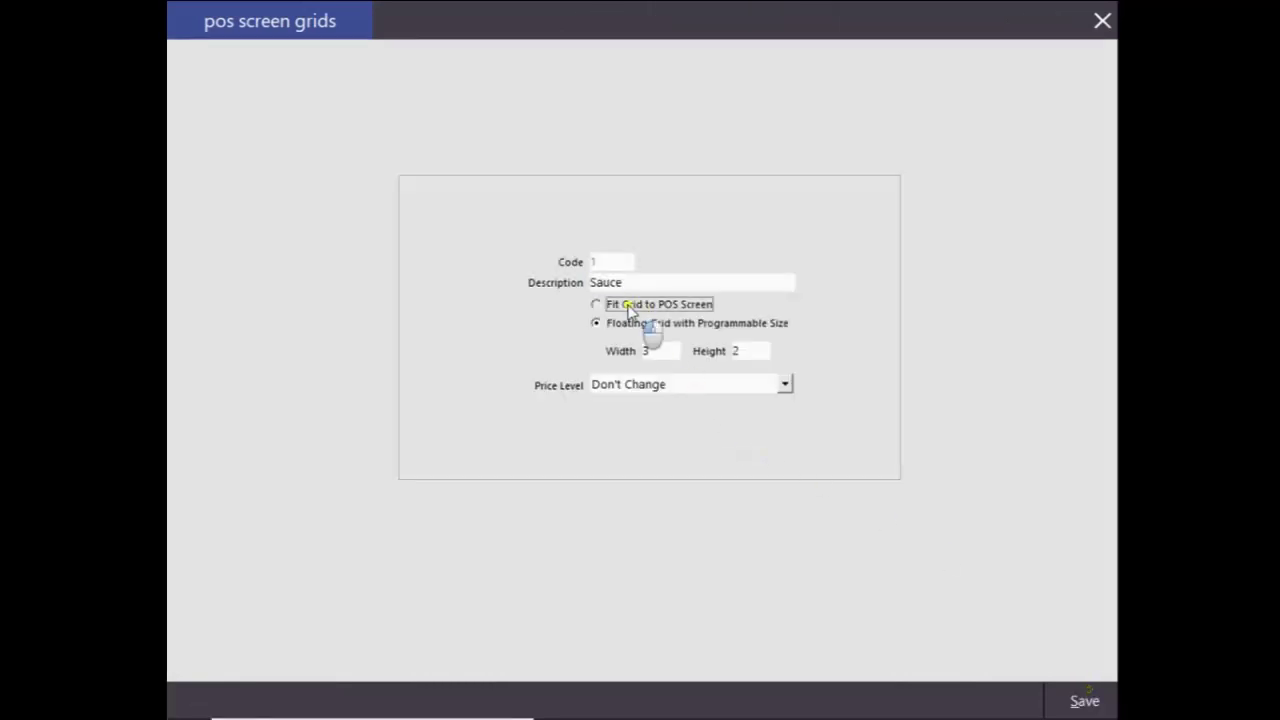
left_click(1062, 692)
double_click(614, 76)
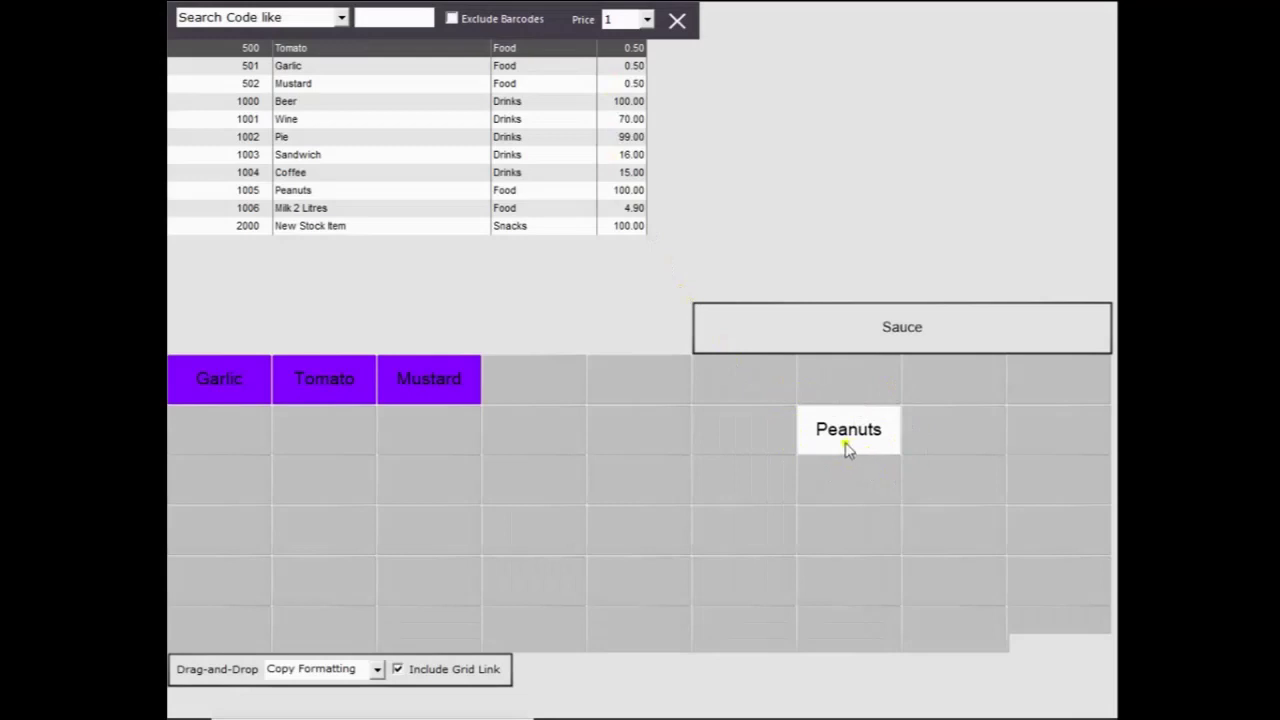
left_click(679, 22)
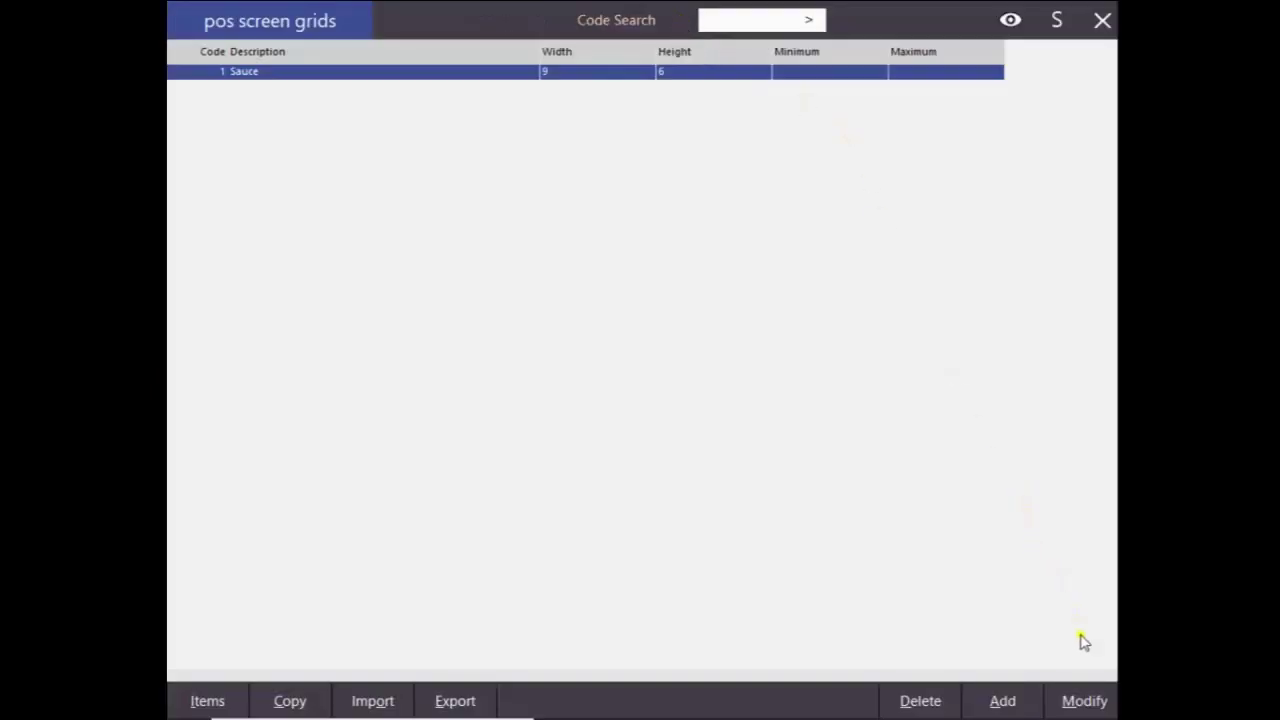
Step: Make the Sauce grid a Floating Grid with Programmable Size again, 3 wide and 2 high, and save it
left_click(1084, 697)
left_click(705, 323)
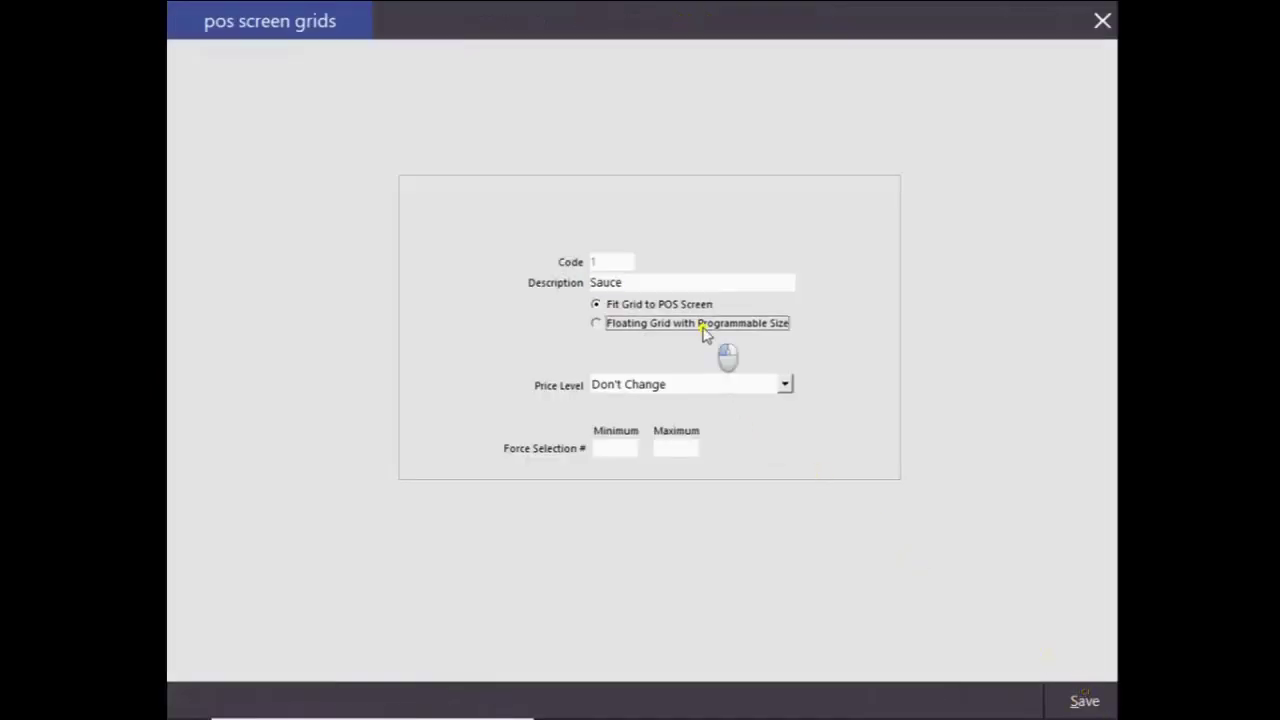
double_click(652, 350)
type("3")
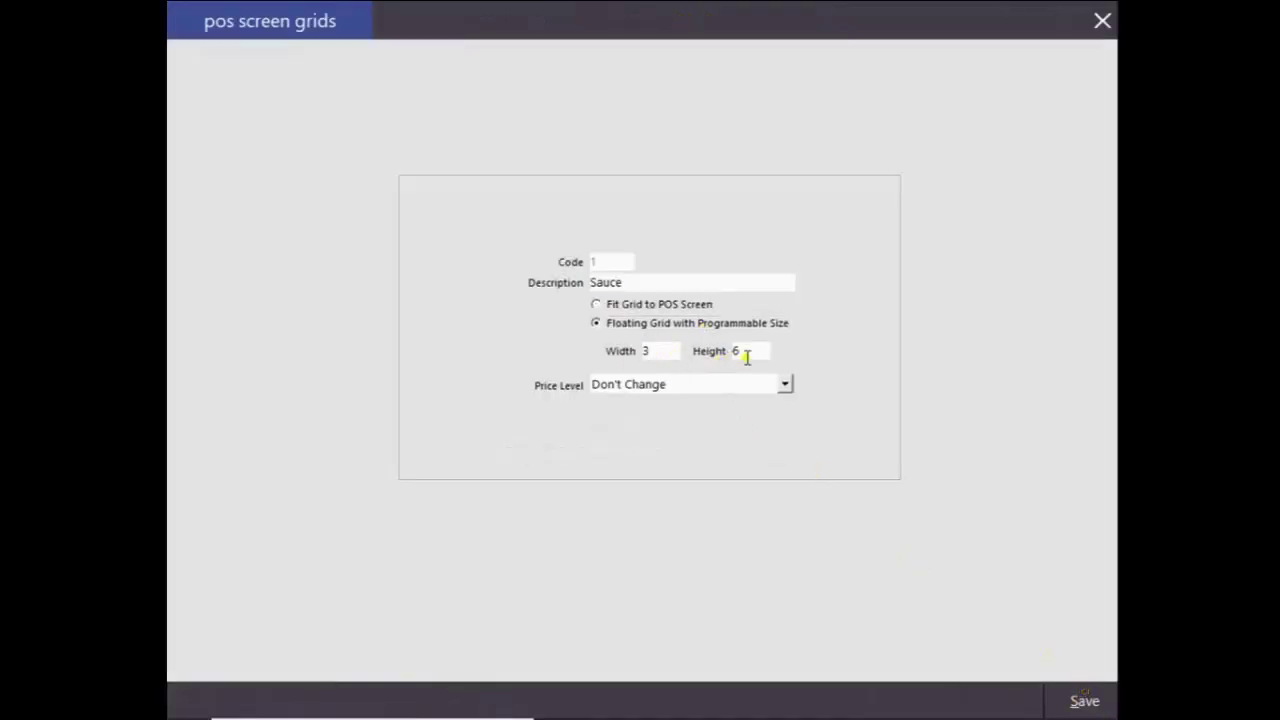
type("2")
left_click(1082, 699)
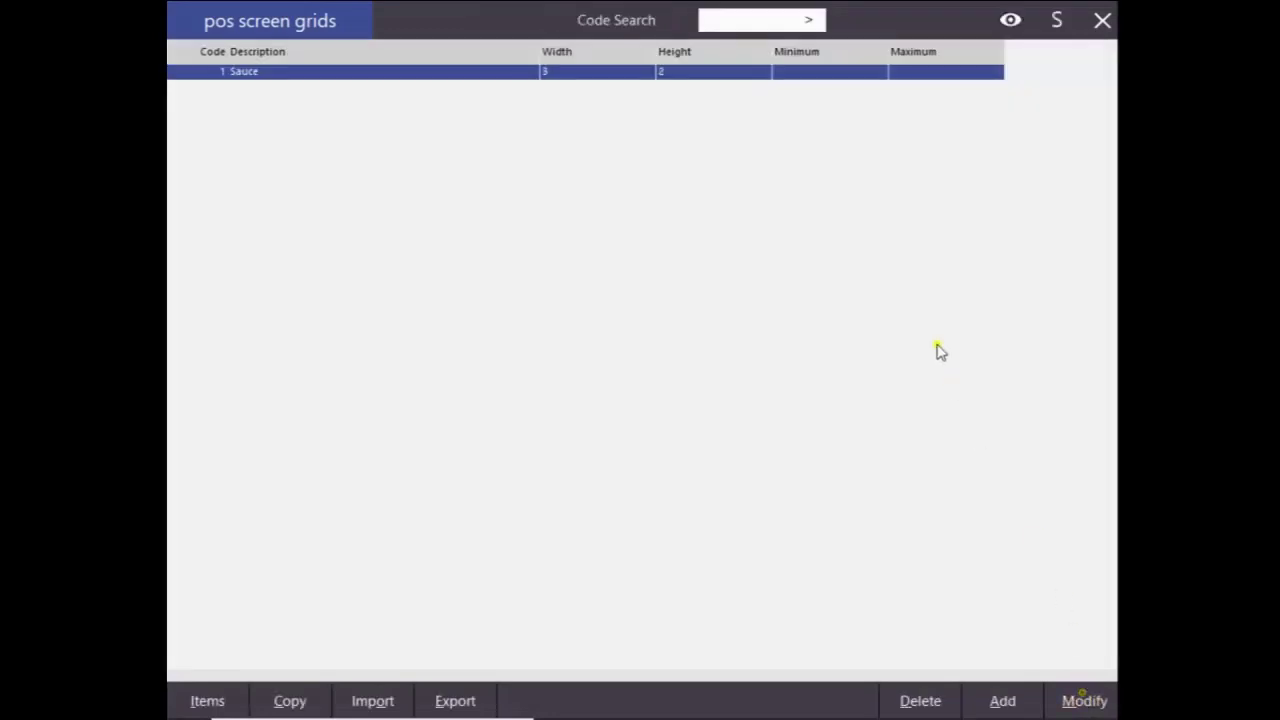
Step: On the POS screen, sell a Pie with Tomato, moving the floating Sauce grid below the item buttons, and a second Pie without sauce
left_click(1102, 21)
left_click(318, 79)
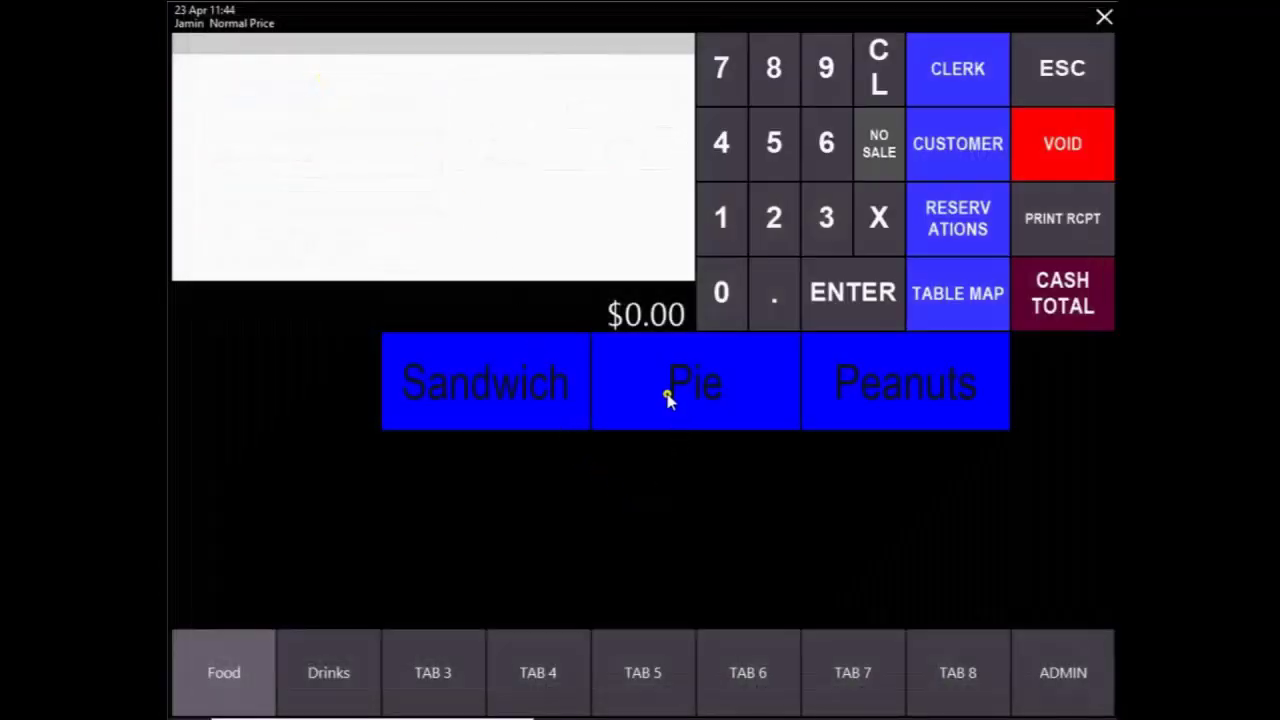
left_click(668, 396)
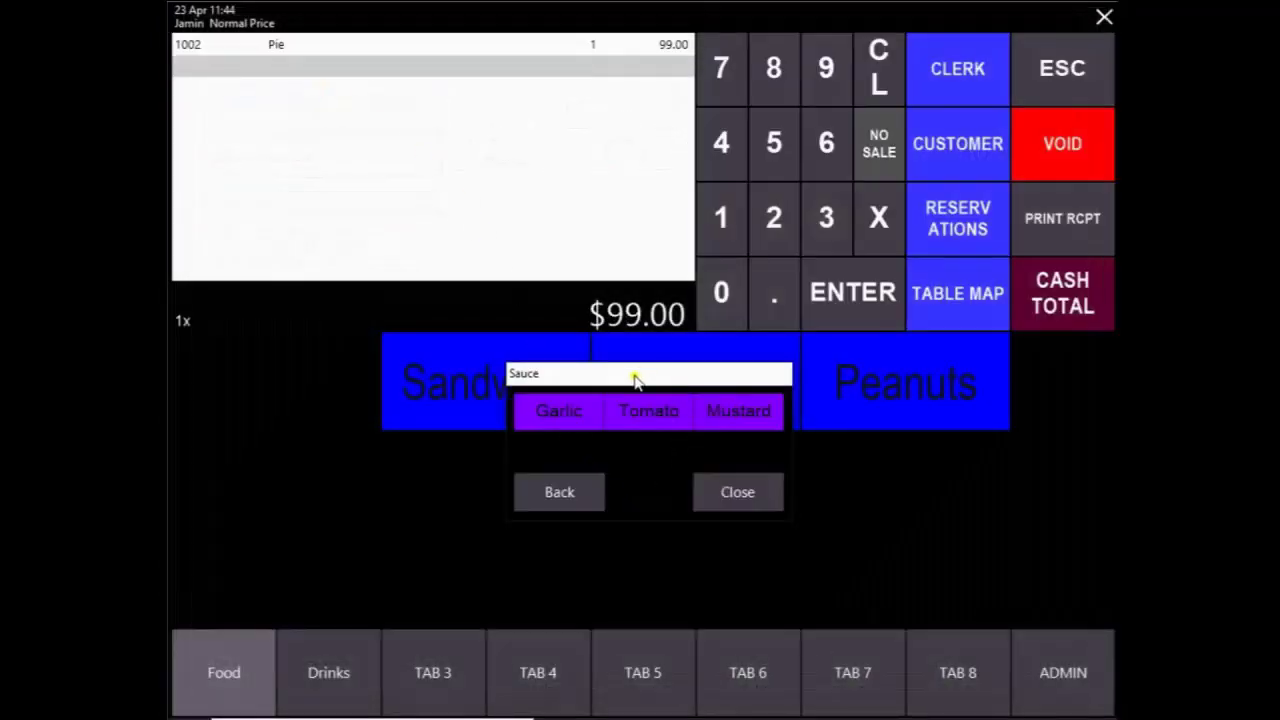
left_click_drag(635, 380, 830, 495)
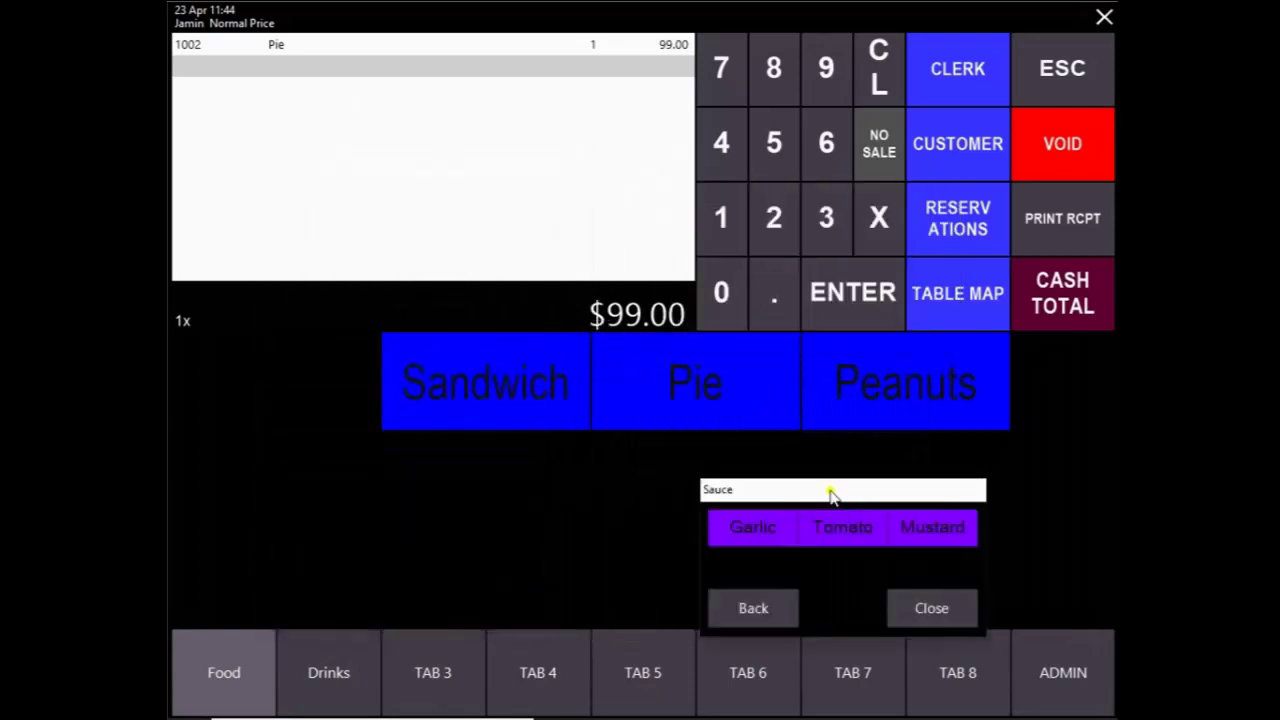
left_click(852, 538)
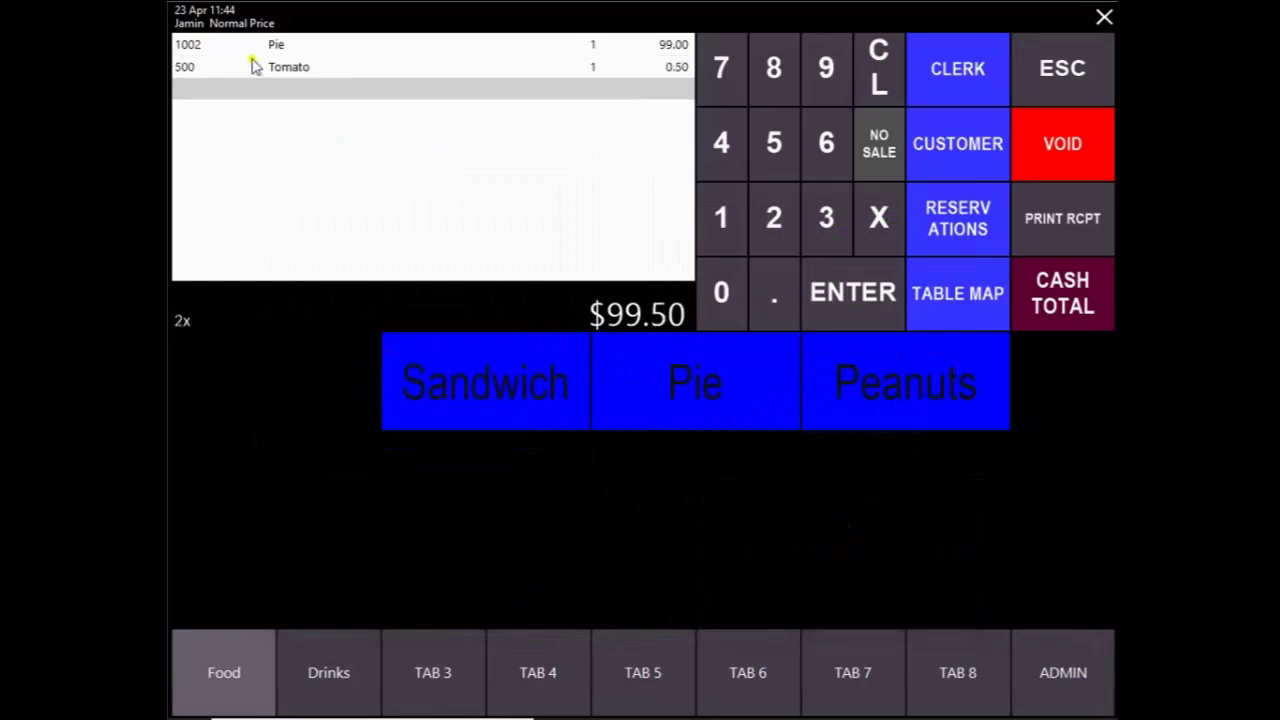
left_click(705, 381)
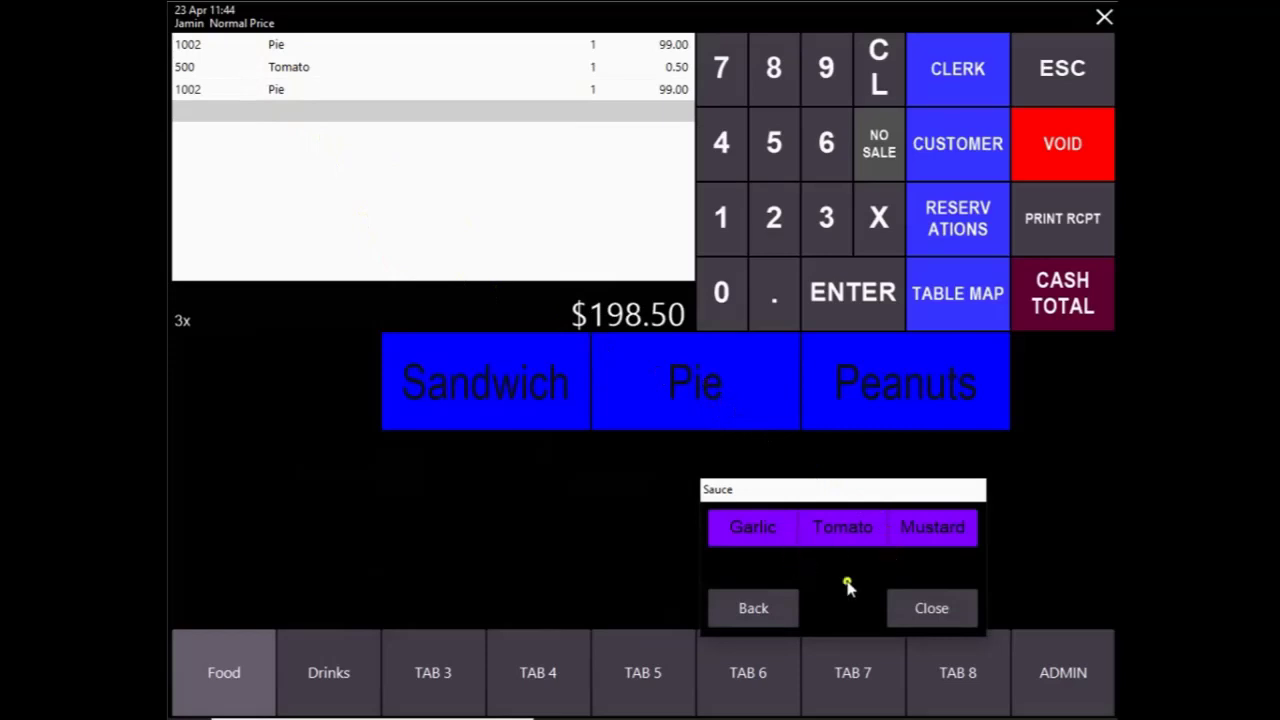
left_click(958, 616)
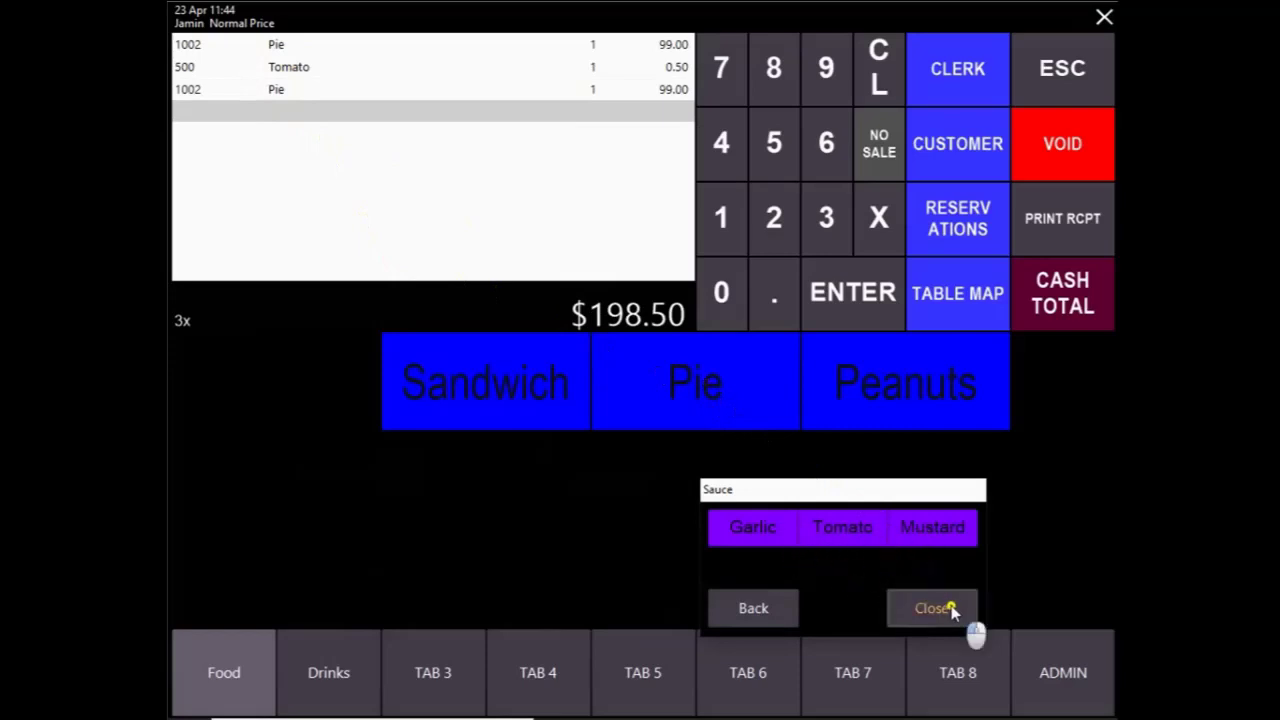